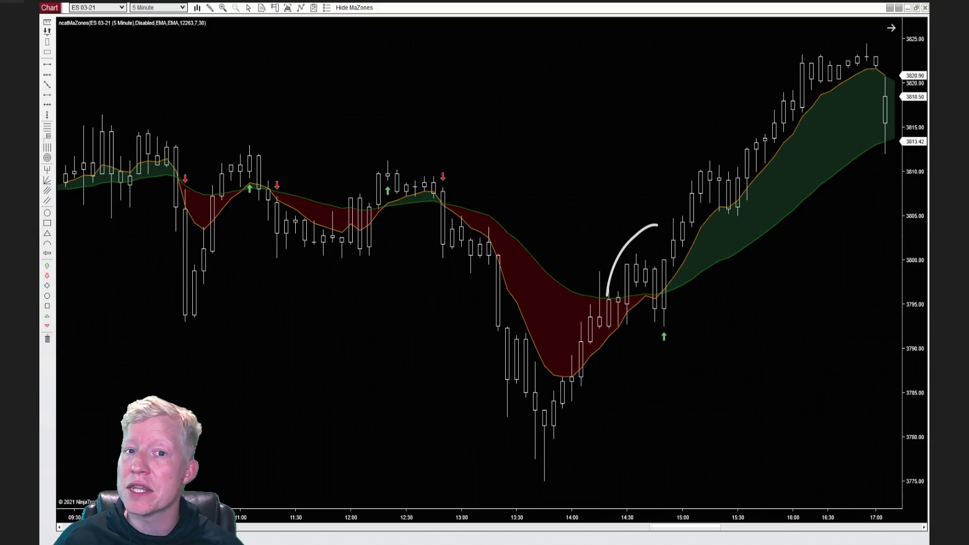
Freehand-circle the candles near 14:45 and 07:10–07:20, and draw arrows at the key bars.
left_click_drag(566, 275, 717, 112)
mouse_move(659, 132)
left_mouse_down()
mouse_move(747, 82)
mouse_move(712, 174)
left_mouse_up()
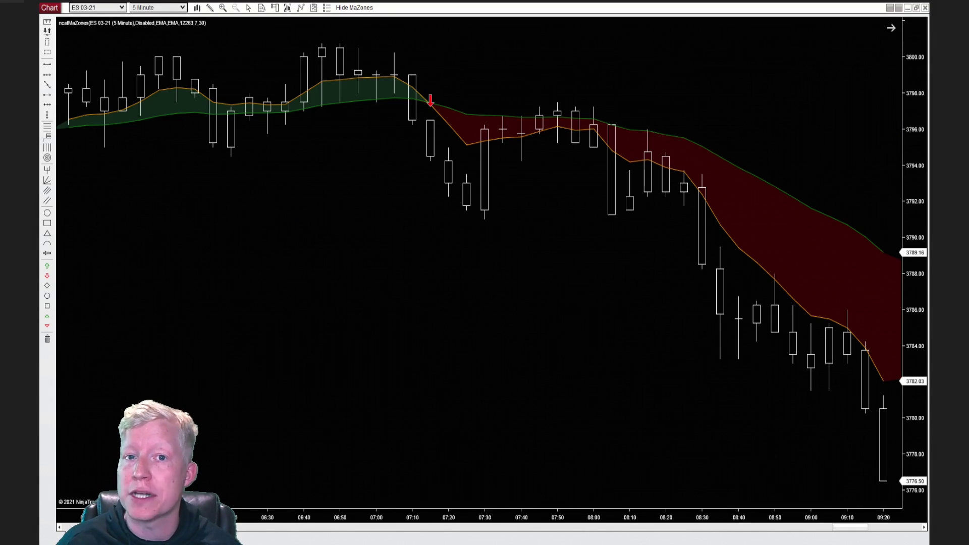
mouse_move(428, 65)
left_mouse_down()
mouse_move(381, 120)
mouse_move(483, 120)
mouse_move(403, 70)
left_mouse_up()
mouse_move(400, 216)
left_mouse_down()
mouse_move(675, 357)
mouse_move(666, 322)
left_mouse_up()
left_click_drag(657, 403, 779, 429)
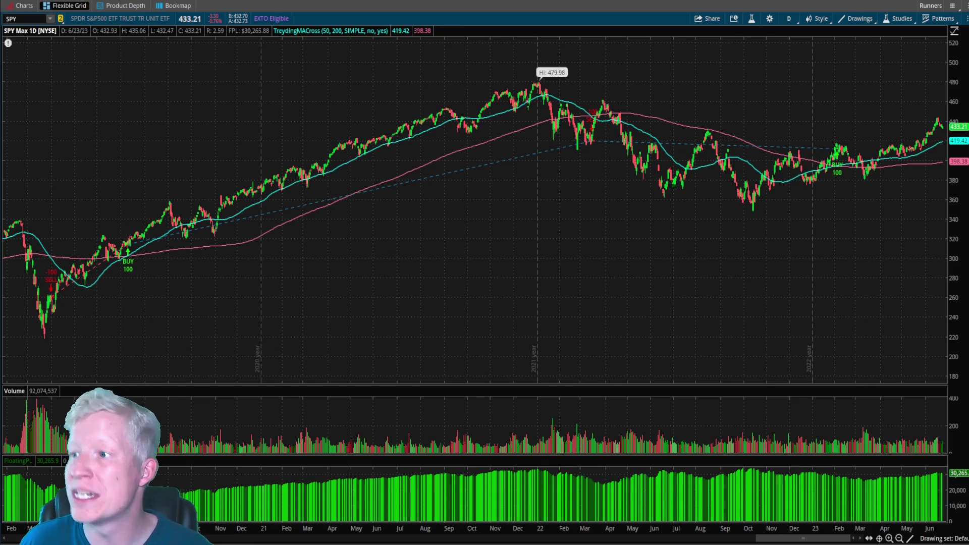
scroll(110, 233, "up", 3)
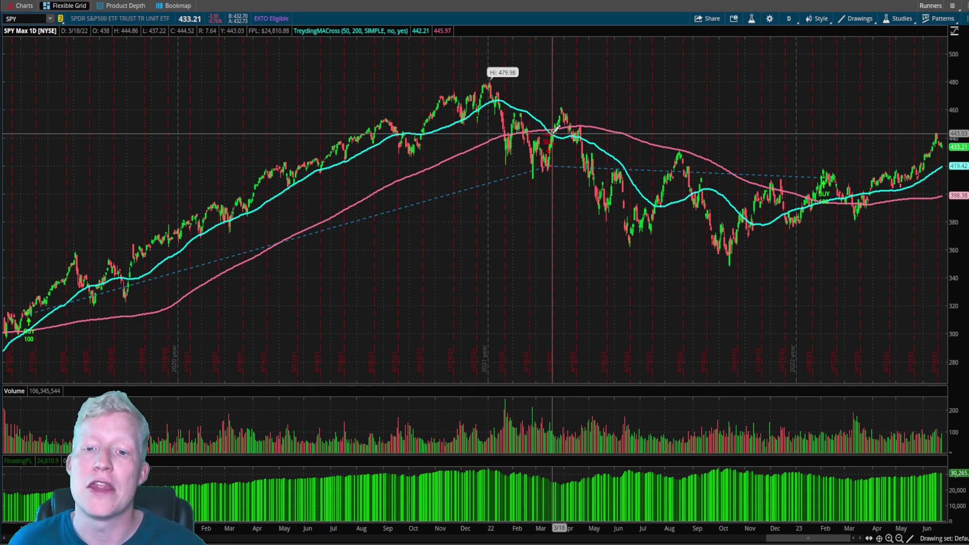
left_click(900, 539)
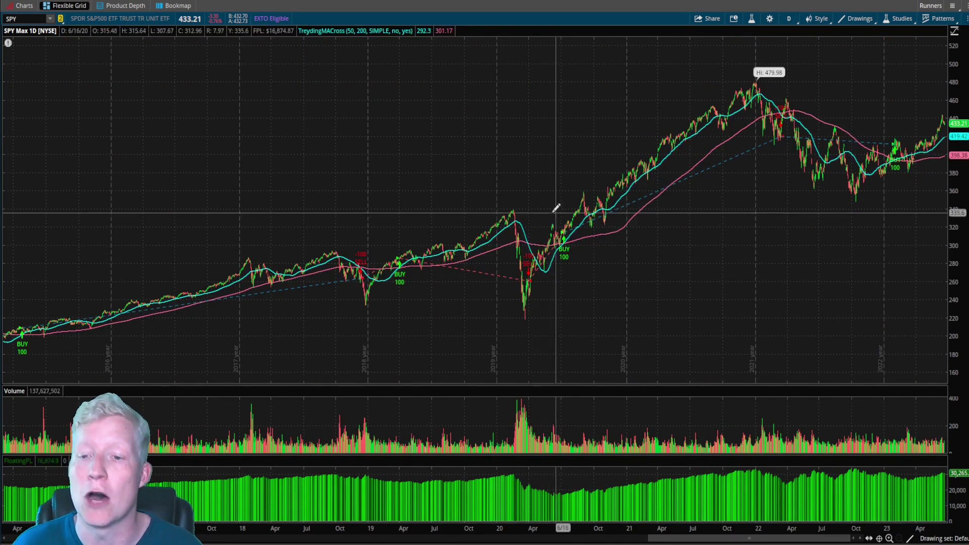
scroll(556, 208, "up", 3)
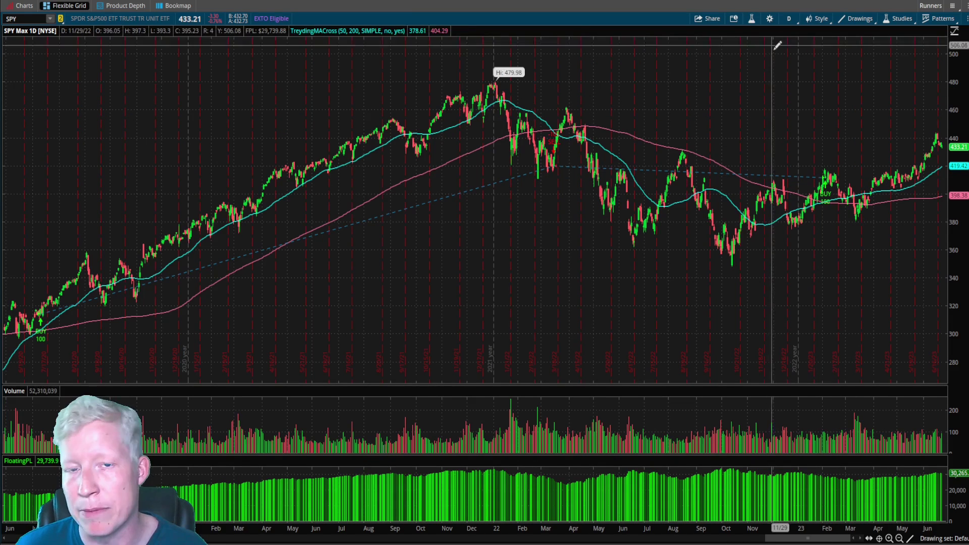
Set TreydingMACross's fast MA length to 20 and slow length to 100.
left_click(904, 17)
left_click(881, 67)
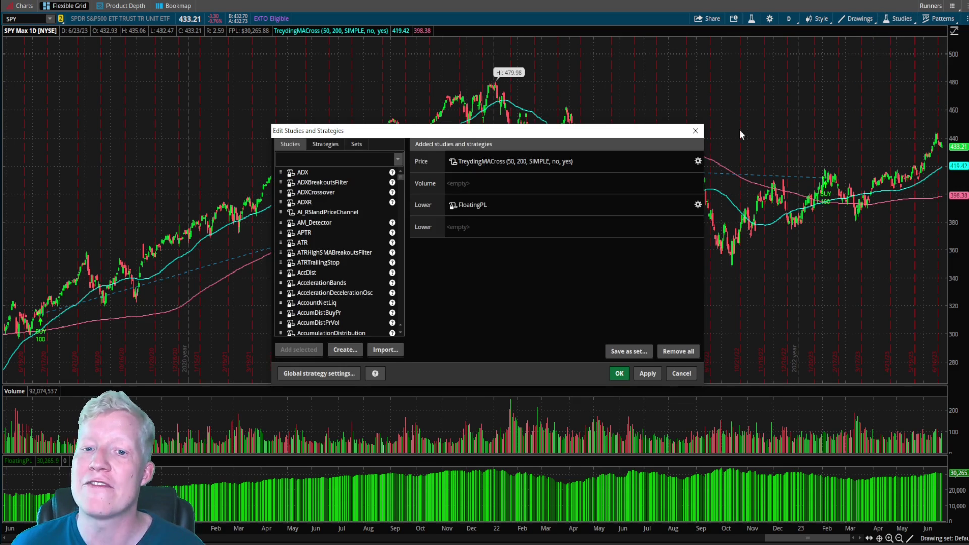
left_click(698, 162)
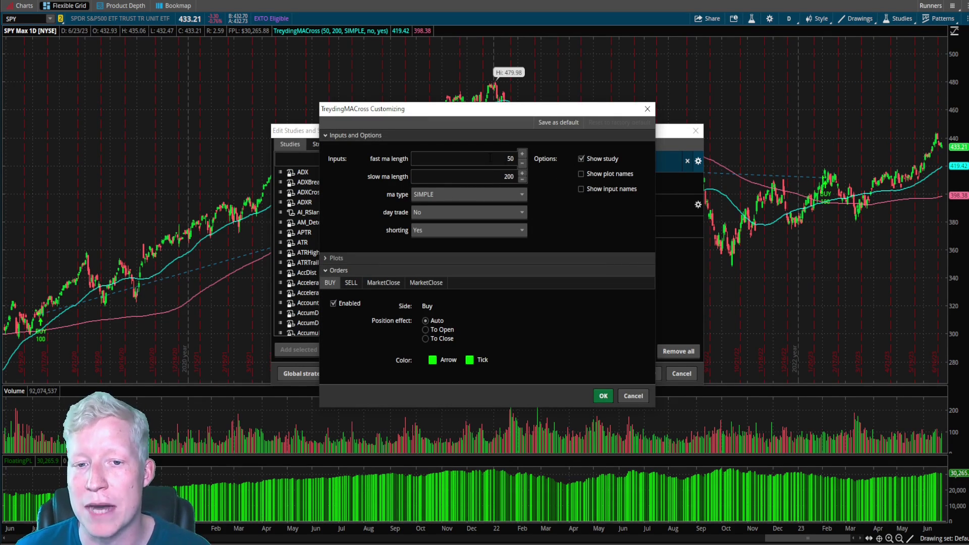
left_click(511, 158)
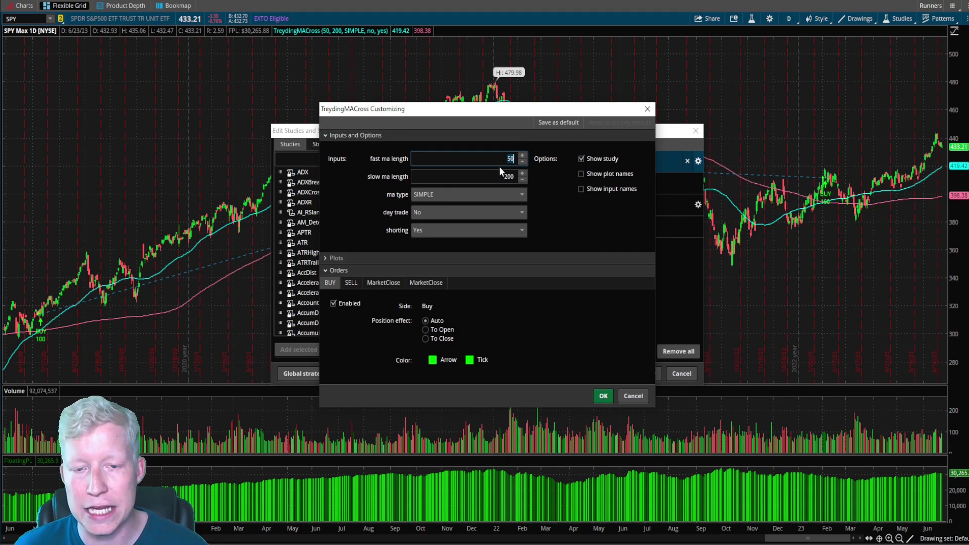
left_click(522, 155)
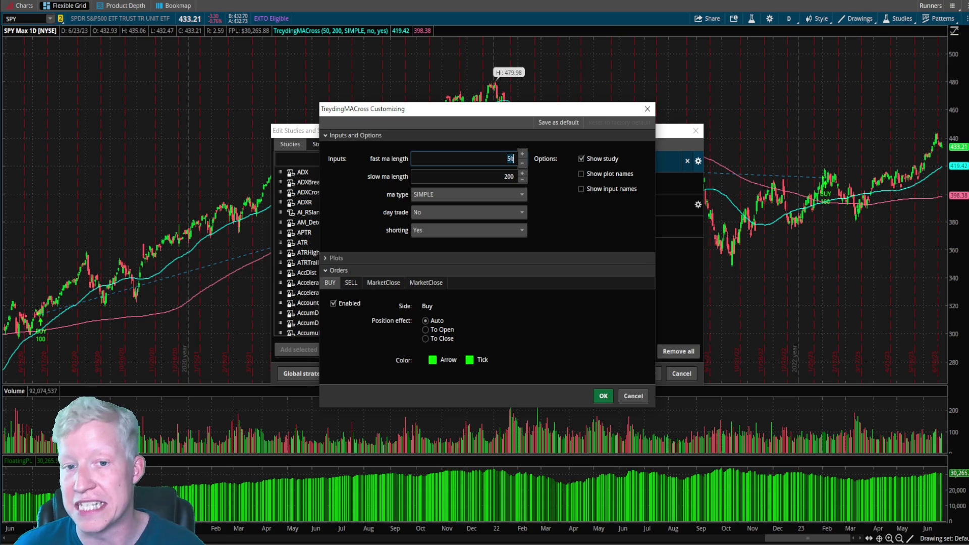
type("50")
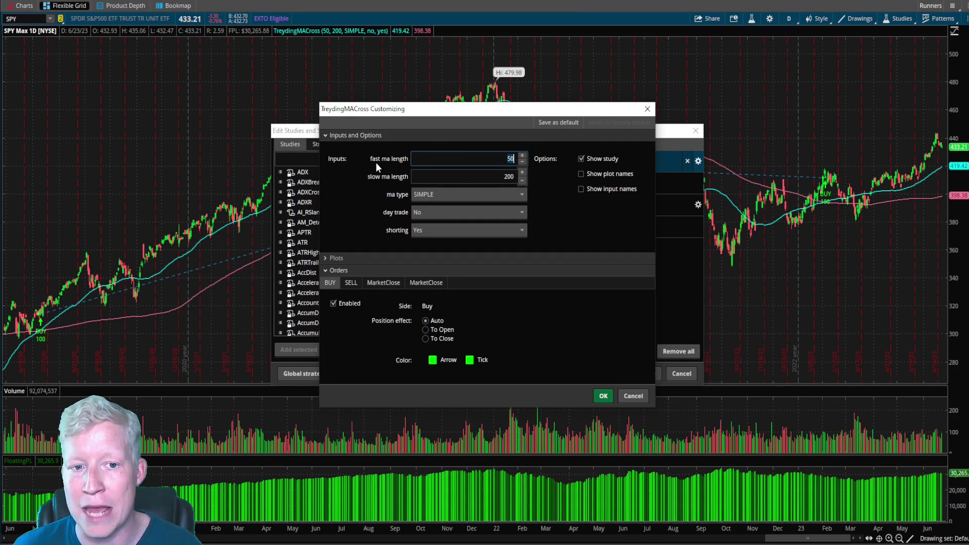
key("BackSpace")
key("BackSpace")
type("20")
key("Tab")
type("100")
key("BackSpace")
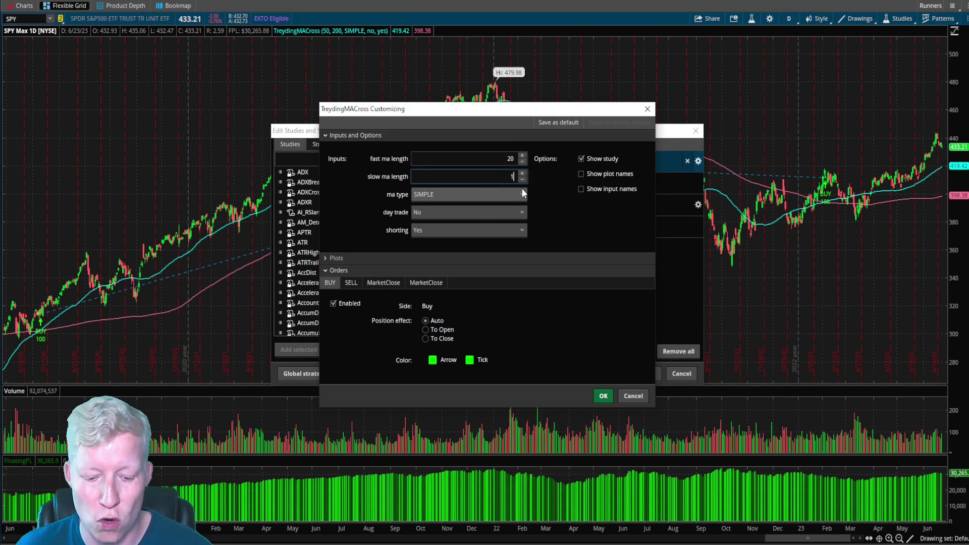
Switch the moving-average type to EXPONENTIAL and apply it to the SPY chart.
left_click(514, 194)
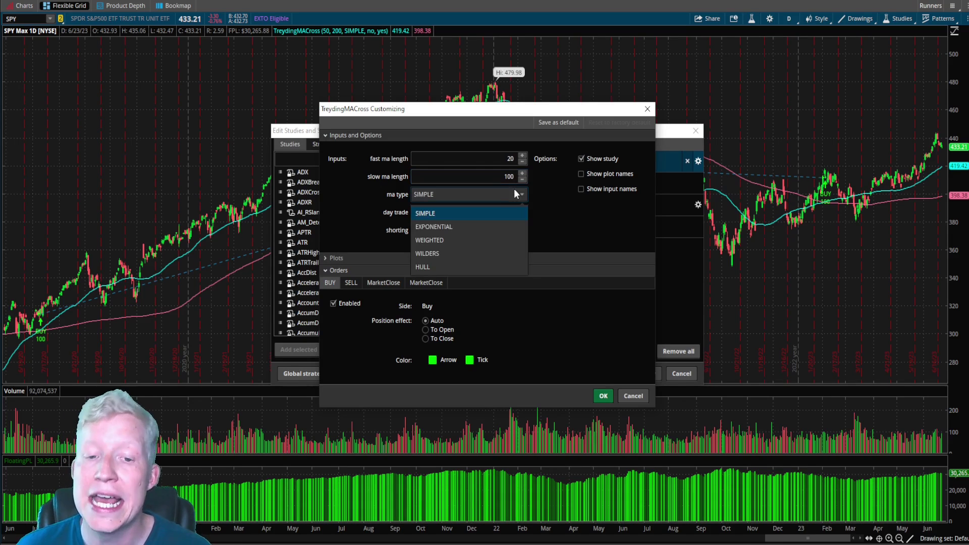
left_click(454, 225)
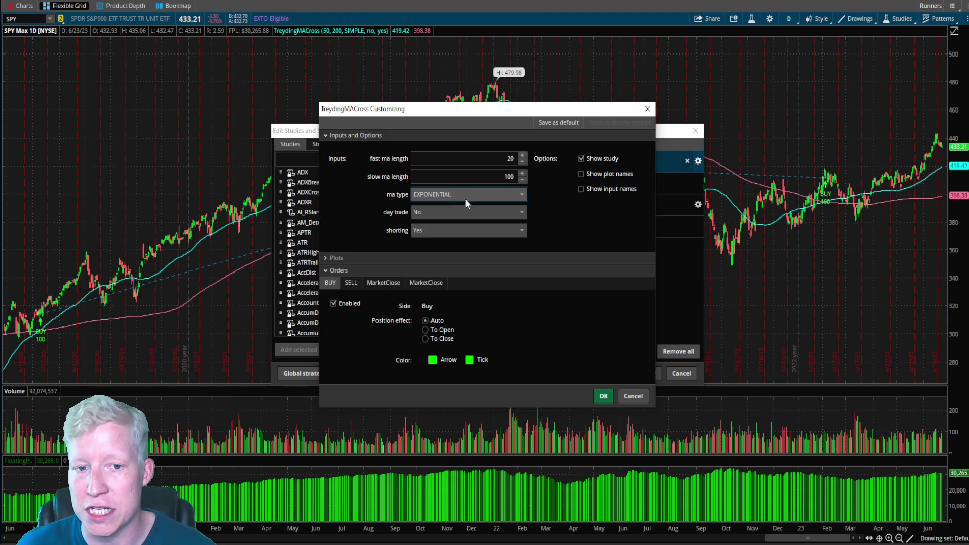
left_click(455, 196)
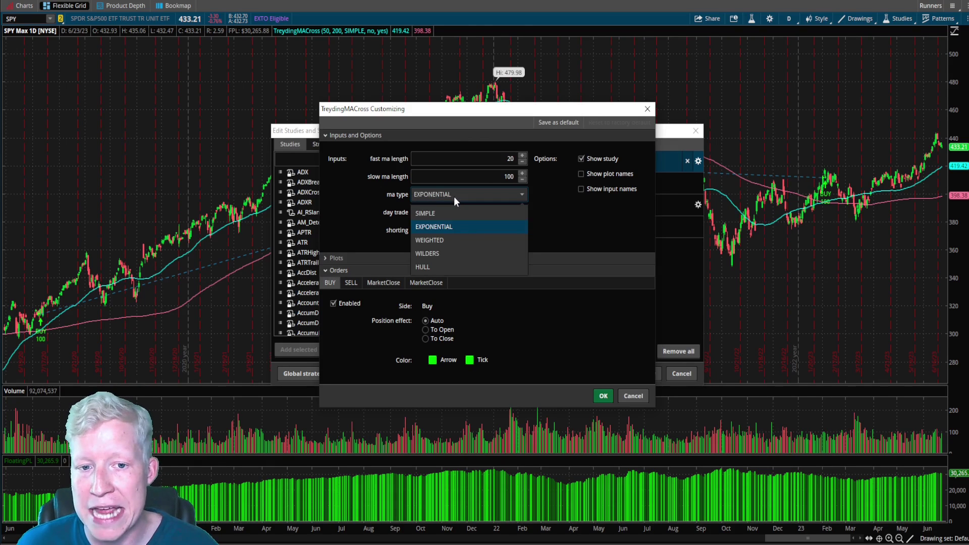
left_click(440, 227)
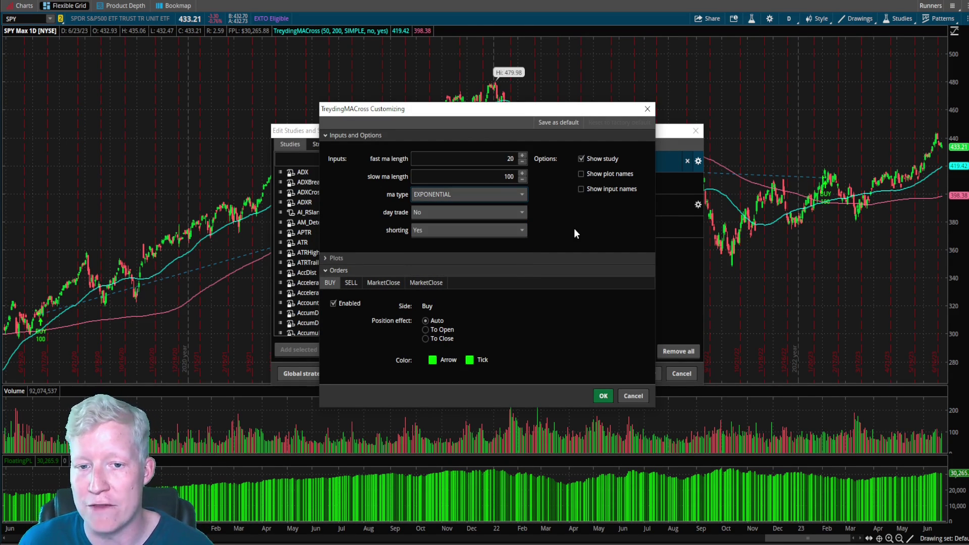
left_click(605, 397)
left_click(647, 374)
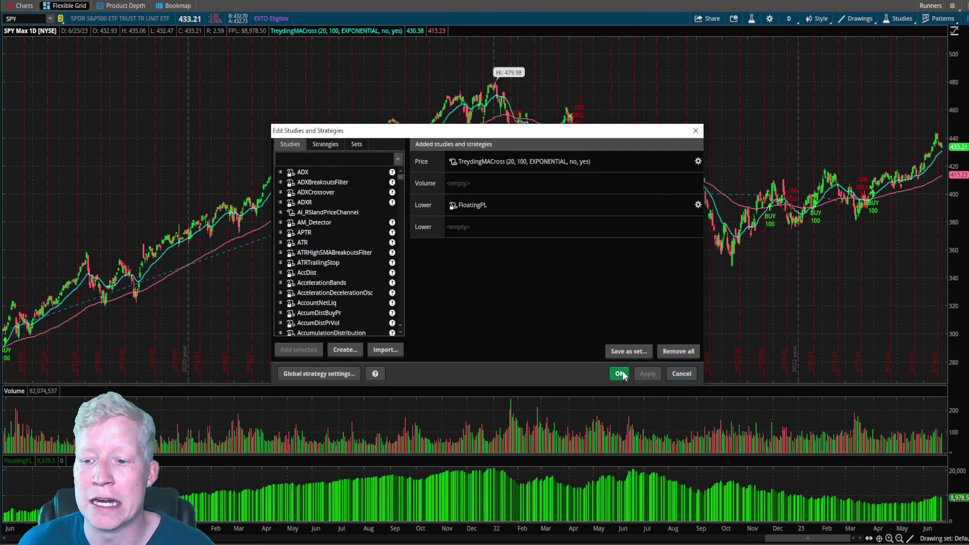
left_click(620, 373)
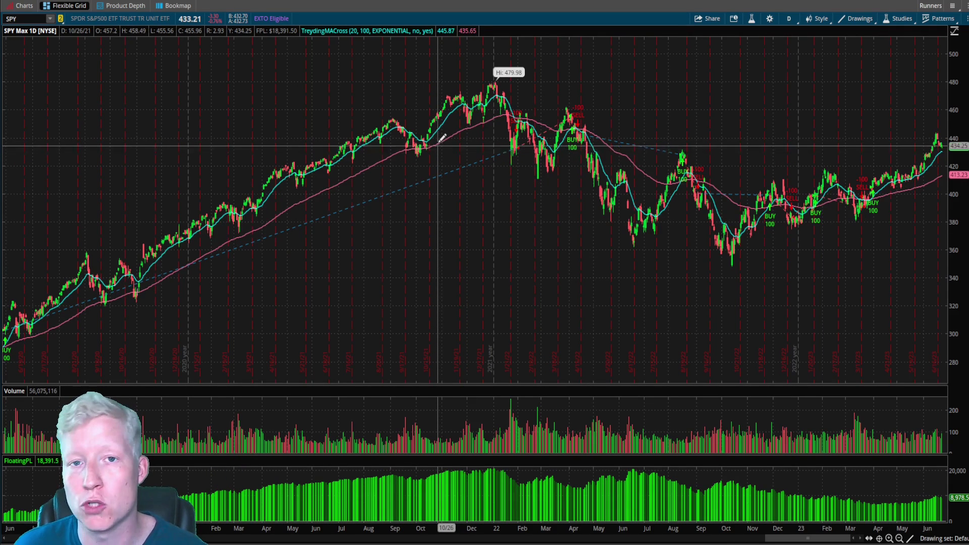
Reopen Edit Studies and the TreydingMACross (20, 100, EXPONENTIAL) settings on SPY.
left_click(891, 22)
left_click(867, 70)
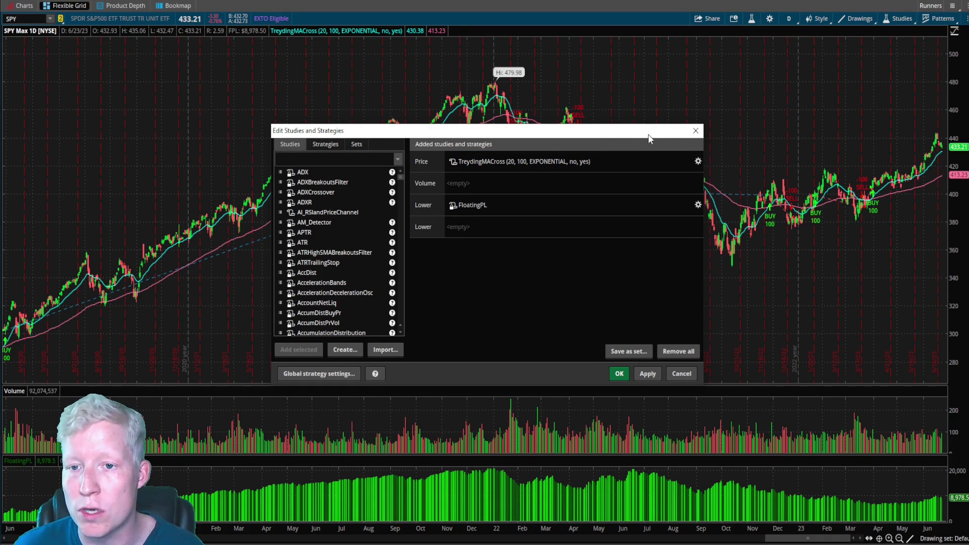
left_click(695, 130)
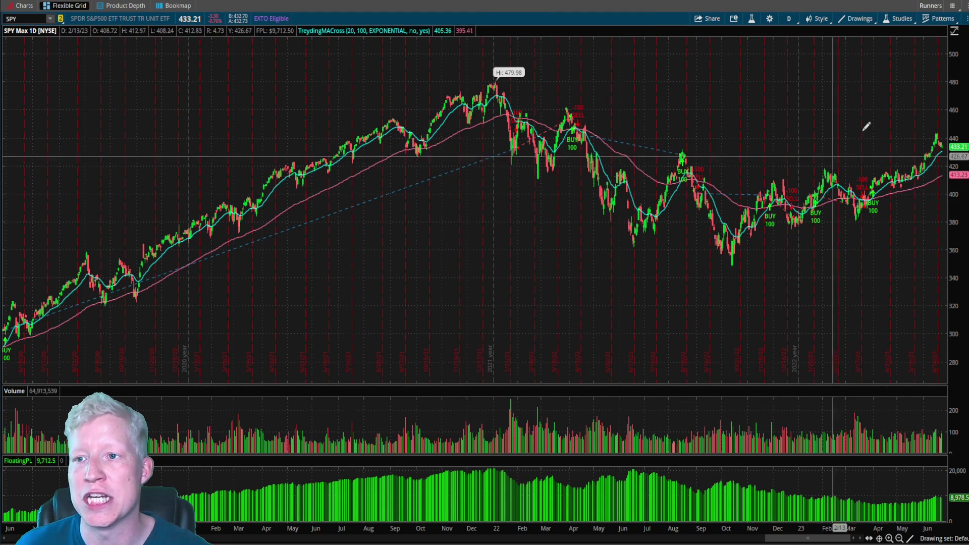
left_click(903, 18)
left_click(867, 69)
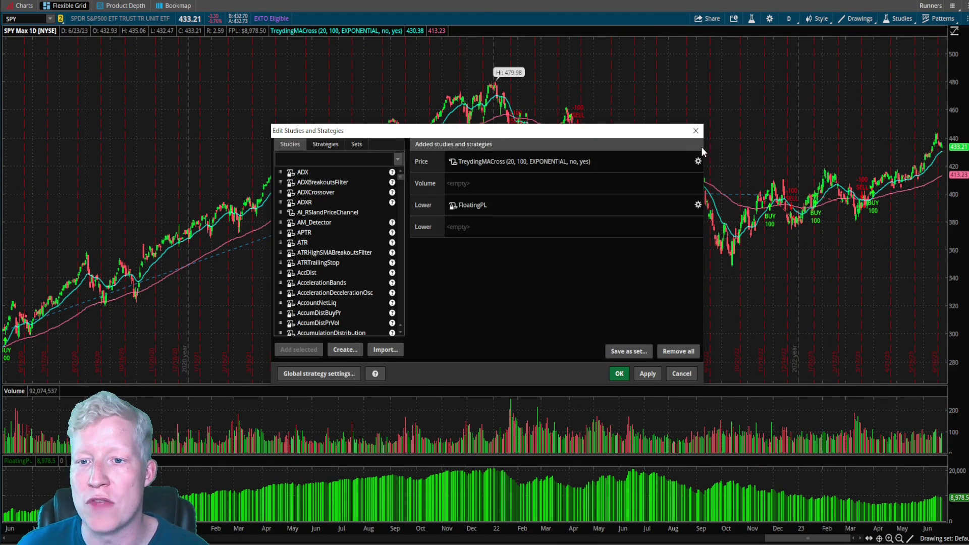
left_click(698, 161)
Set TreydingMACross to fast length 50, slow length 200, type SIMPLE.
double_click(511, 158)
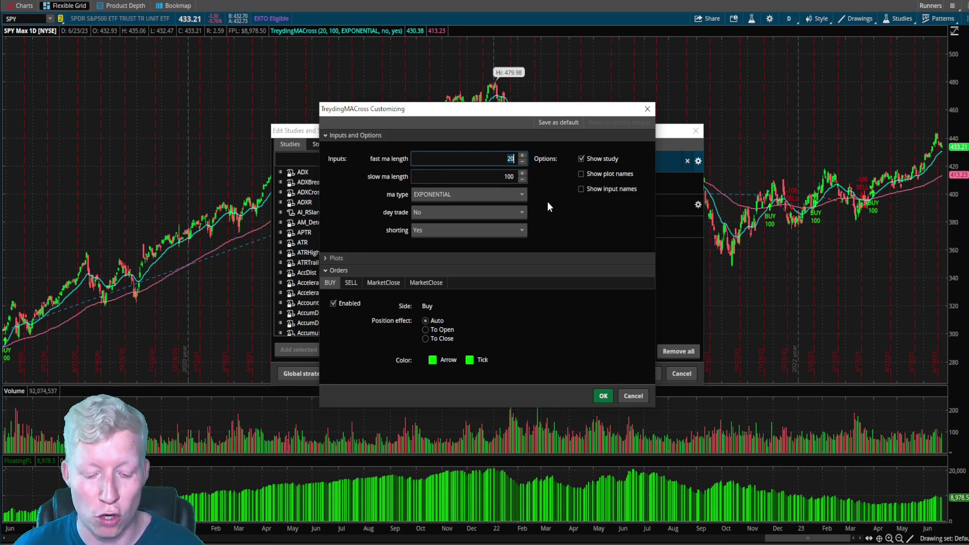
type("50")
left_click(504, 177)
key("Delete")
type("2")
left_click(501, 193)
left_click(456, 214)
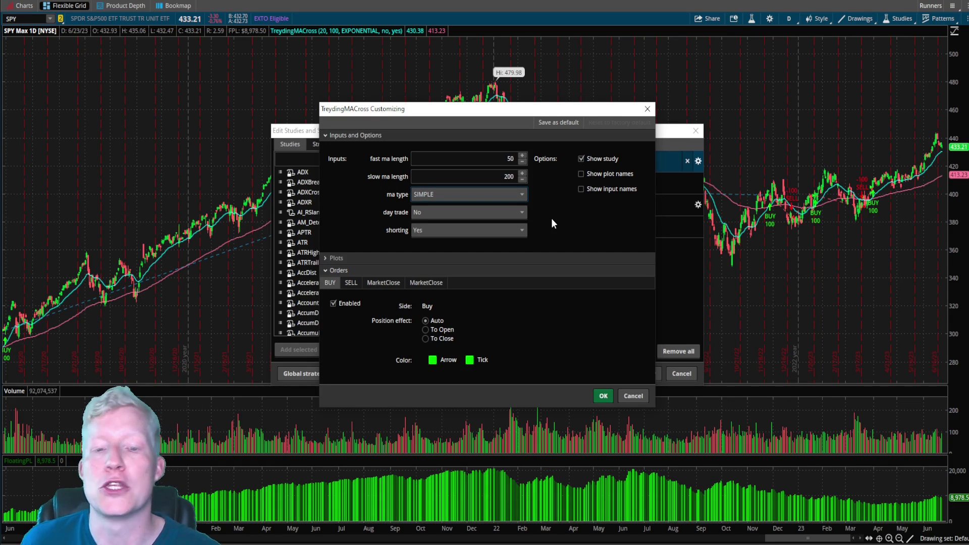
Turn day trade to Yes and apply the settings to the SPY chart.
left_click(495, 213)
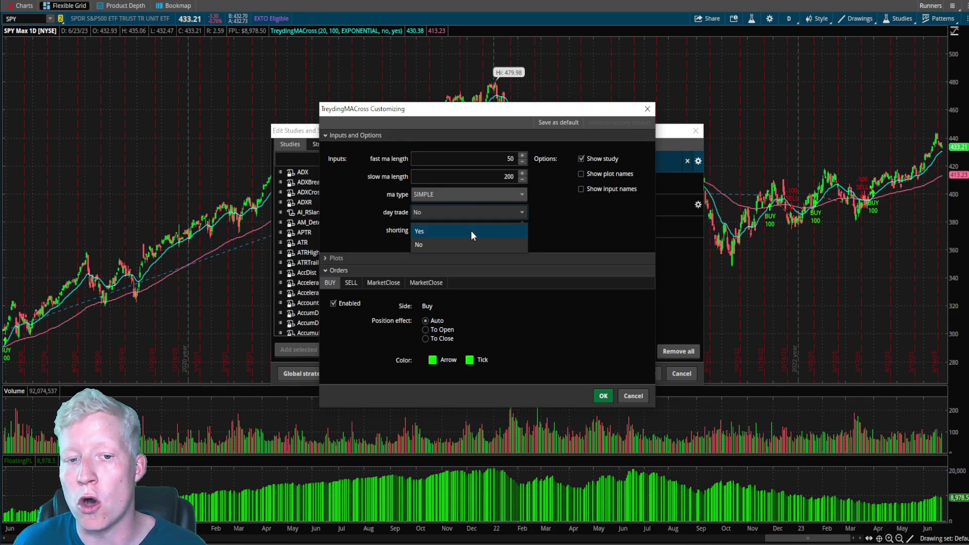
left_click(471, 231)
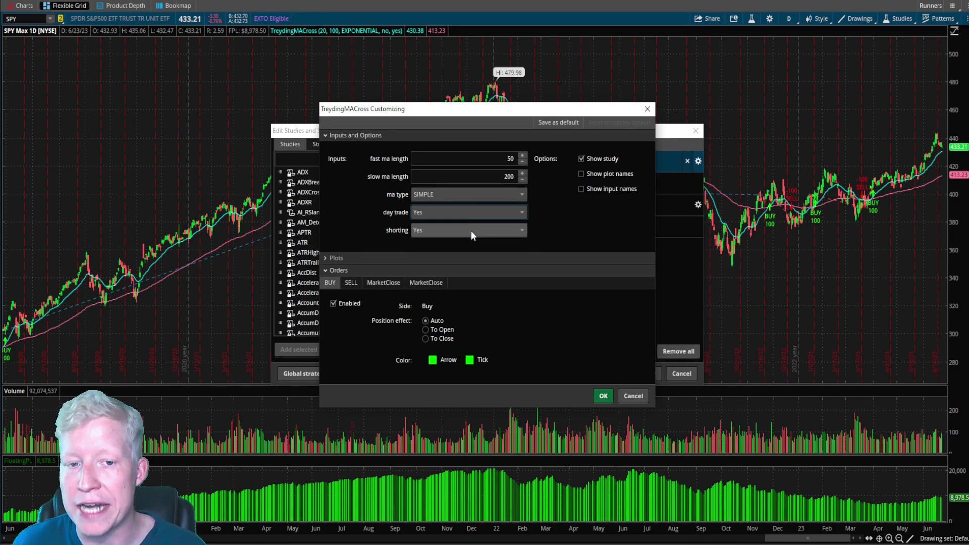
left_click(603, 396)
left_click(645, 375)
left_click(619, 373)
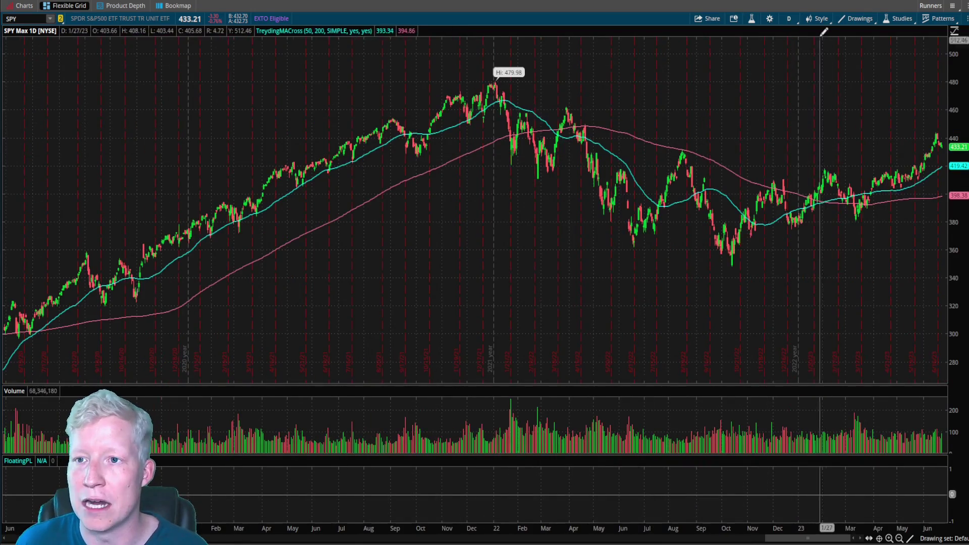
left_click(791, 20)
Switch SPY to a 180-day 5-minute chart zoomed out to about a week.
left_click(750, 93)
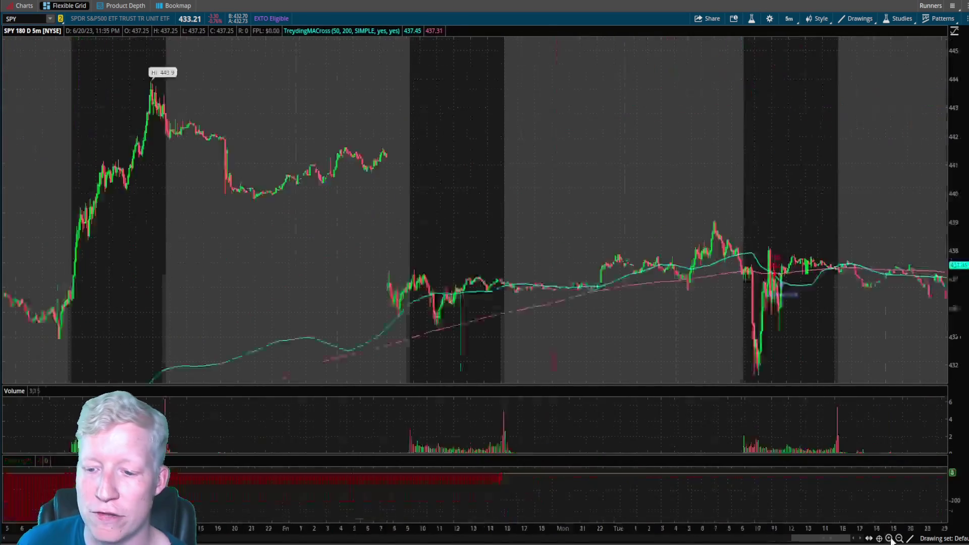
left_click(900, 539)
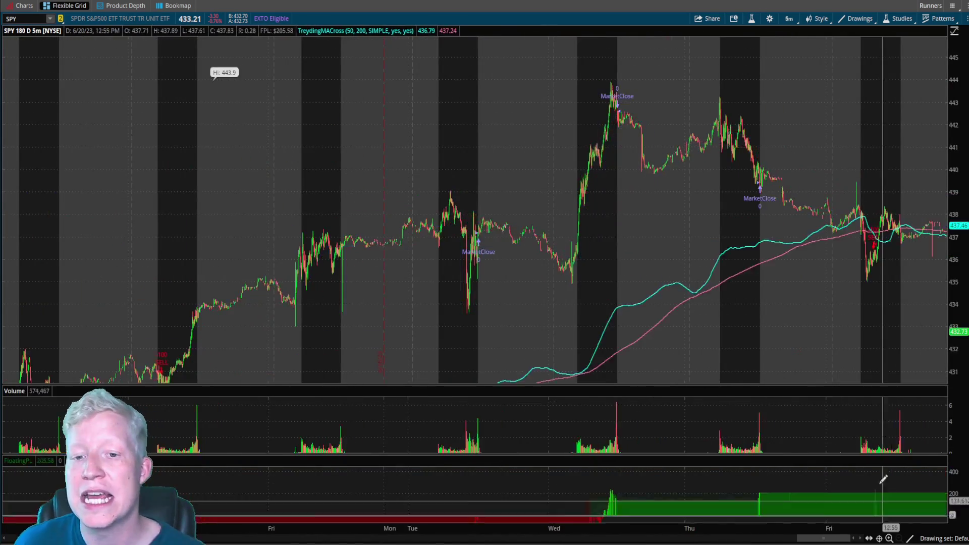
scroll(642, 216, "down", 5)
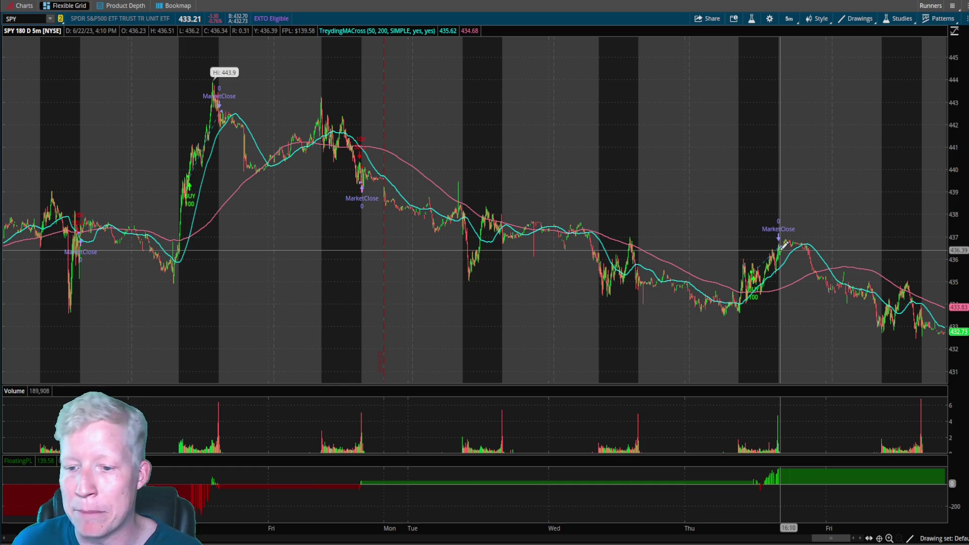
Set TreydingMACross day trade to No and apply it.
left_click(898, 18)
left_click(873, 67)
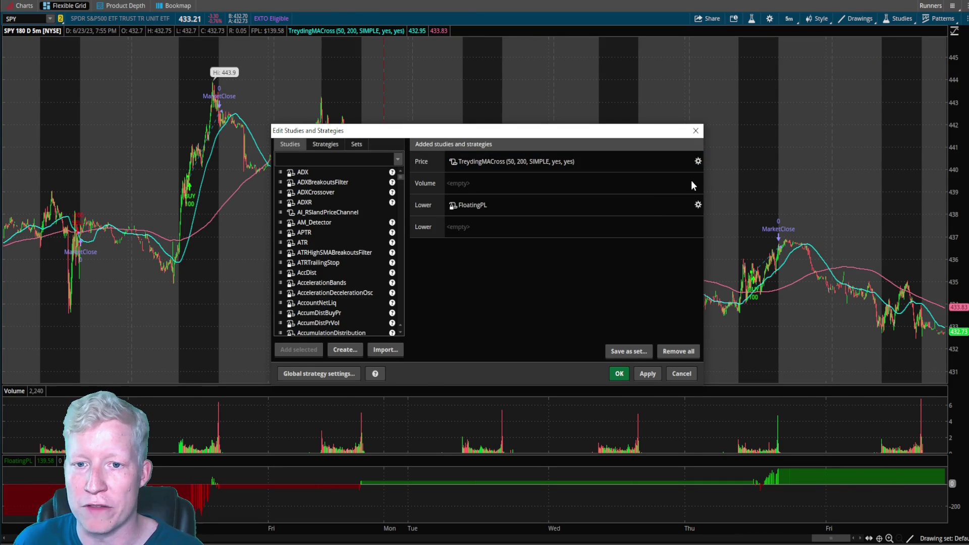
left_click(698, 161)
left_click(498, 212)
left_click(467, 243)
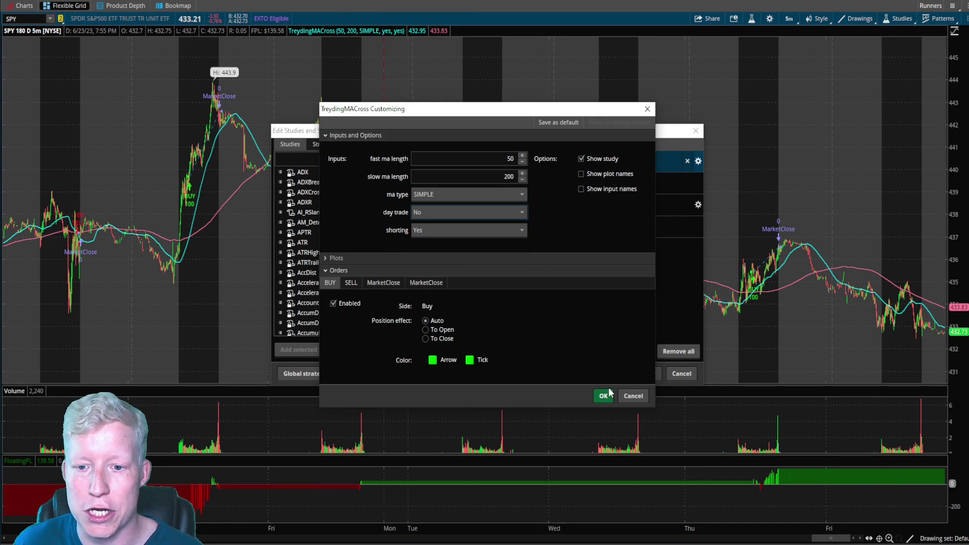
left_click(603, 396)
left_click(621, 373)
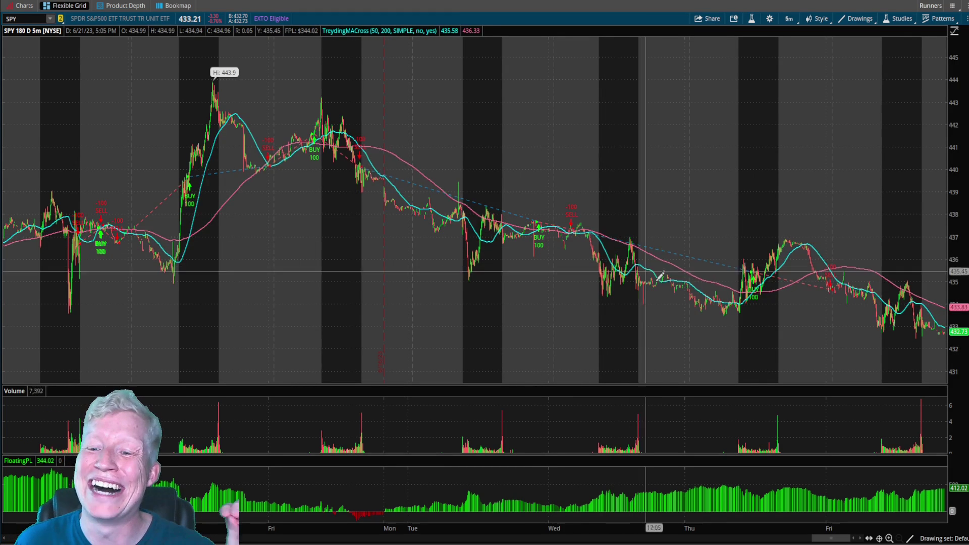
left_click(899, 20)
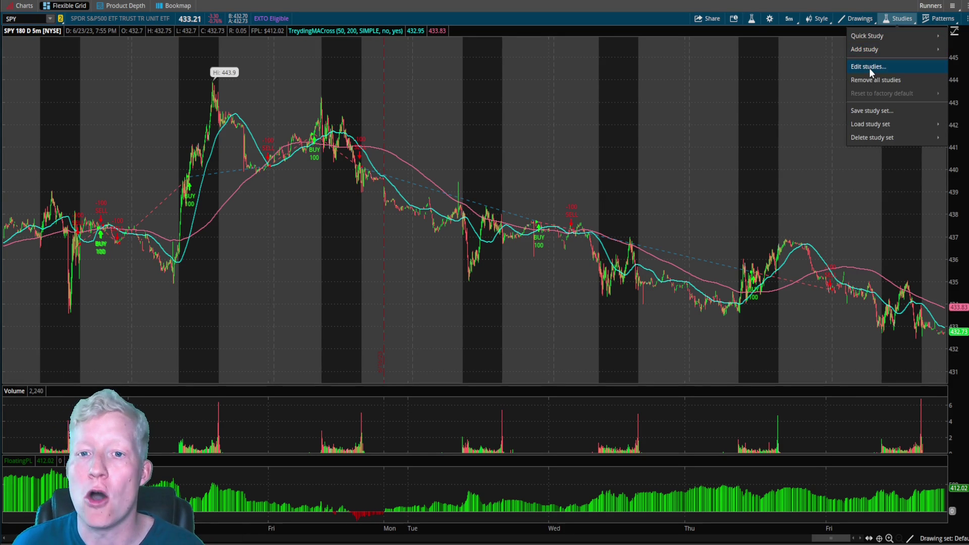
left_click(869, 68)
left_click(697, 163)
left_click(477, 212)
left_click(443, 230)
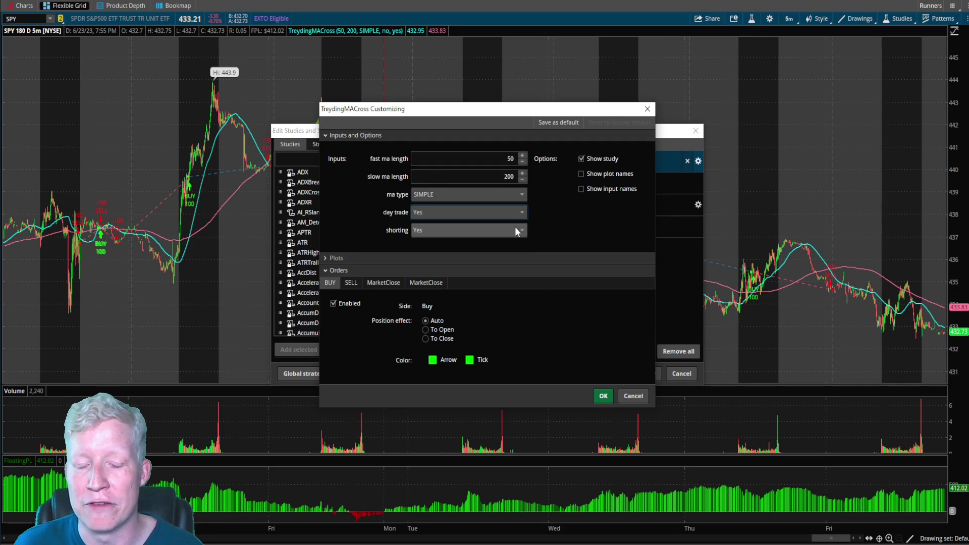
left_click(603, 396)
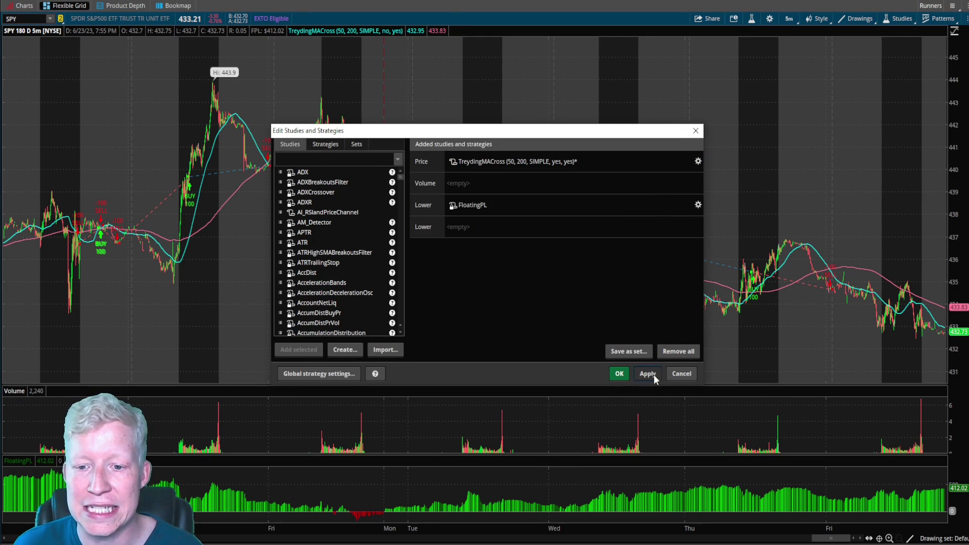
left_click(653, 374)
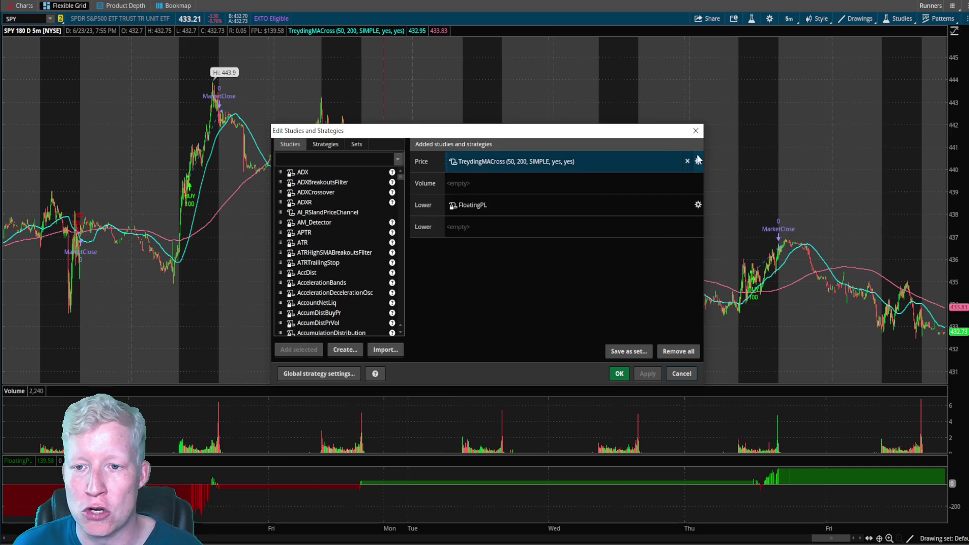
left_click(698, 162)
left_click(513, 212)
left_click(467, 243)
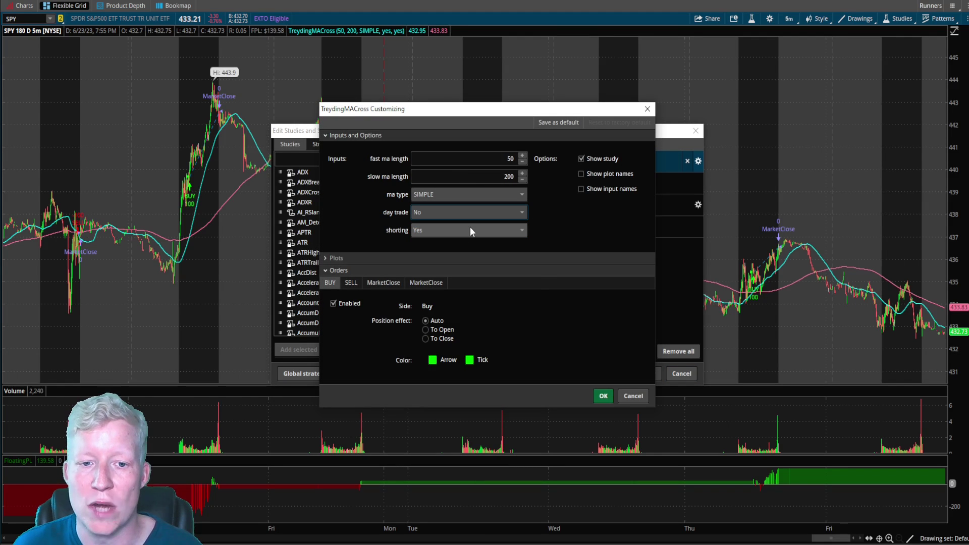
left_click(604, 396)
left_click(646, 374)
Switch the SPY chart to the Max 1D daily timeframe.
left_click(619, 373)
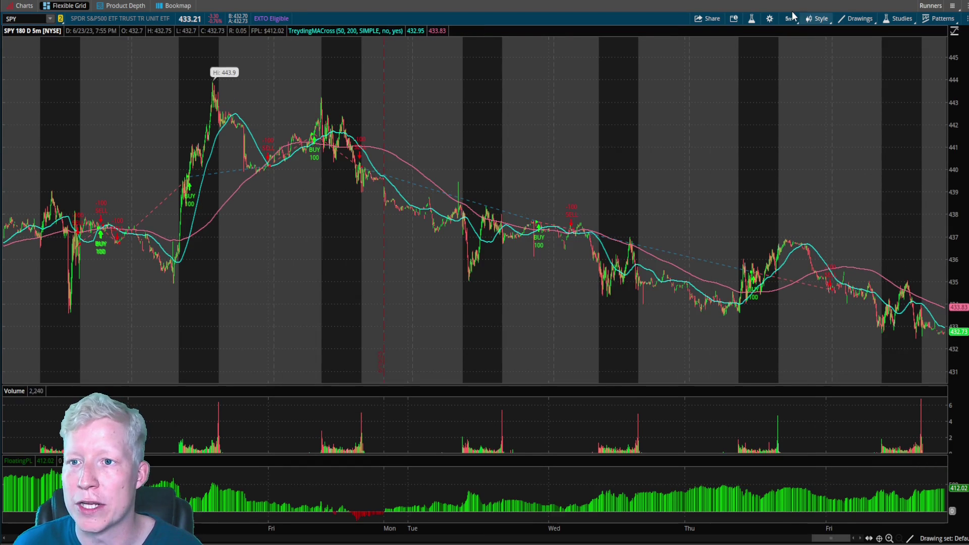
left_click(789, 18)
left_click(740, 144)
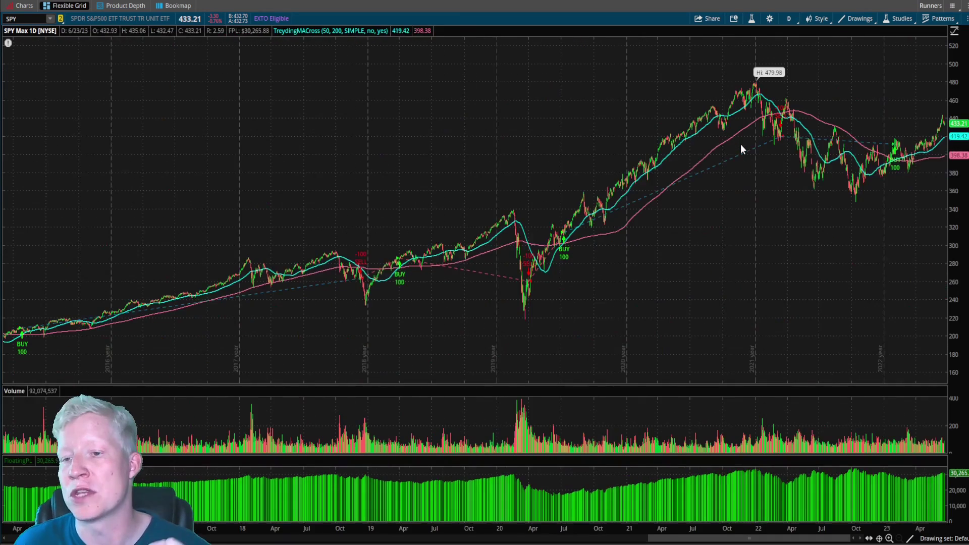
Set TreydingMACross shorting to No and apply it.
left_click(888, 18)
left_click(865, 66)
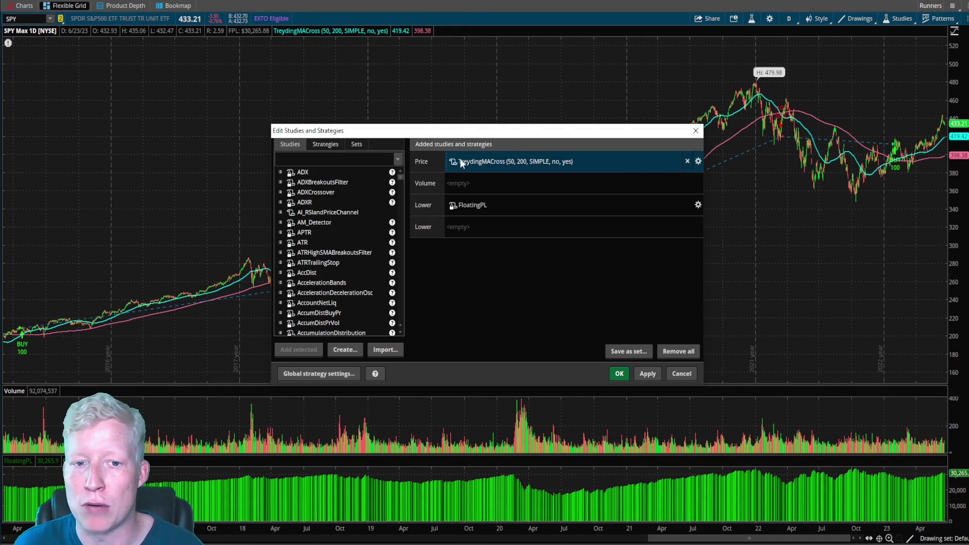
left_click(698, 161)
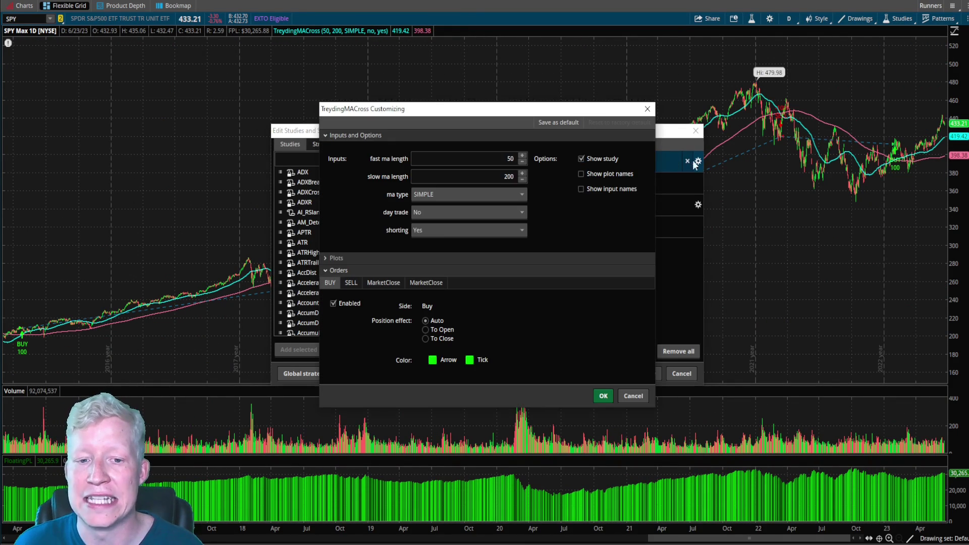
left_click(451, 231)
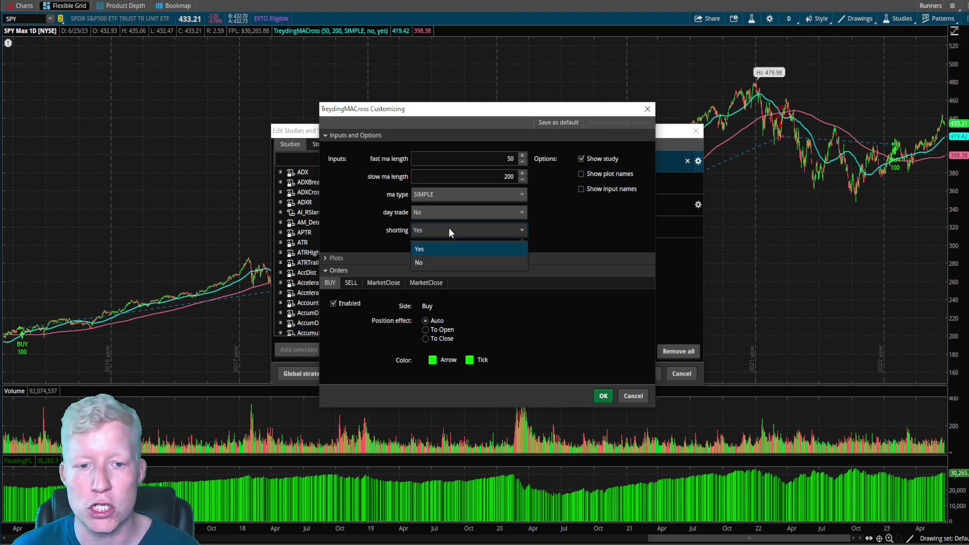
left_click(451, 264)
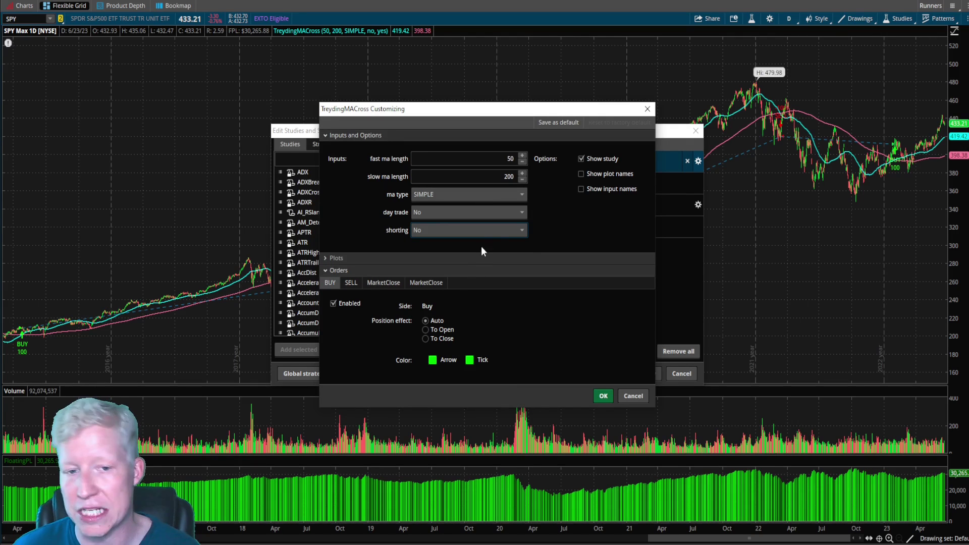
left_click(603, 396)
left_click(651, 374)
Scroll the SPY daily chart to inspect the strategy's trades and FloatingPL.
scroll(493, 274, "up", 3)
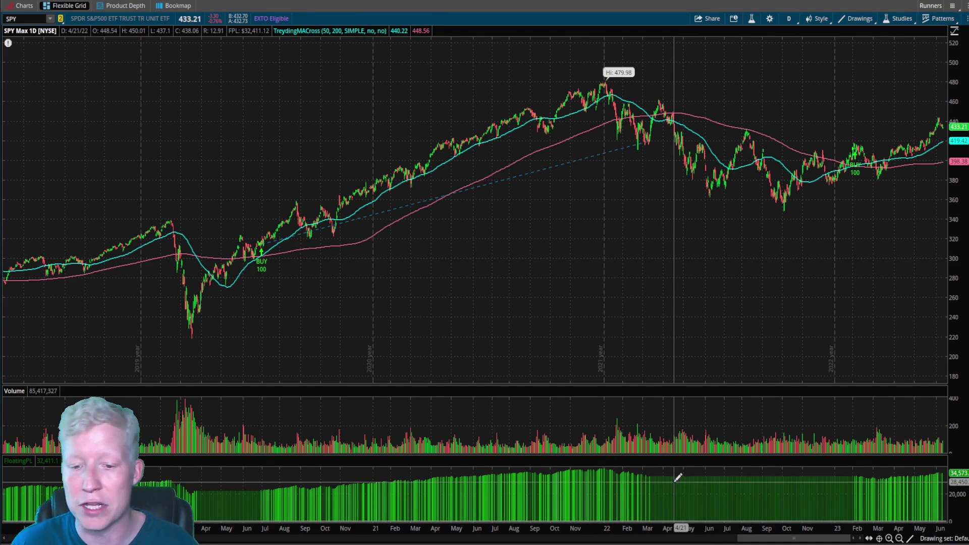
scroll(210, 209, "up", 2)
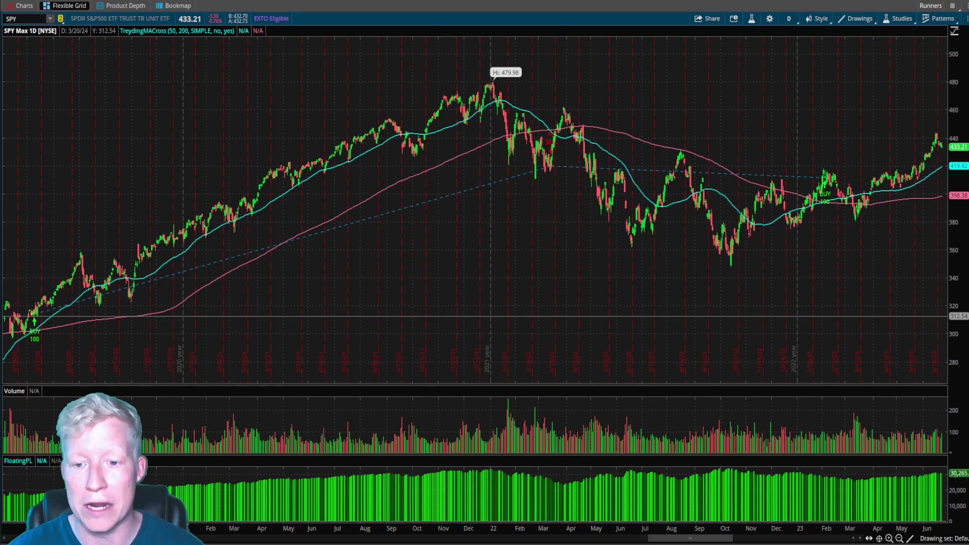
left_click(899, 539)
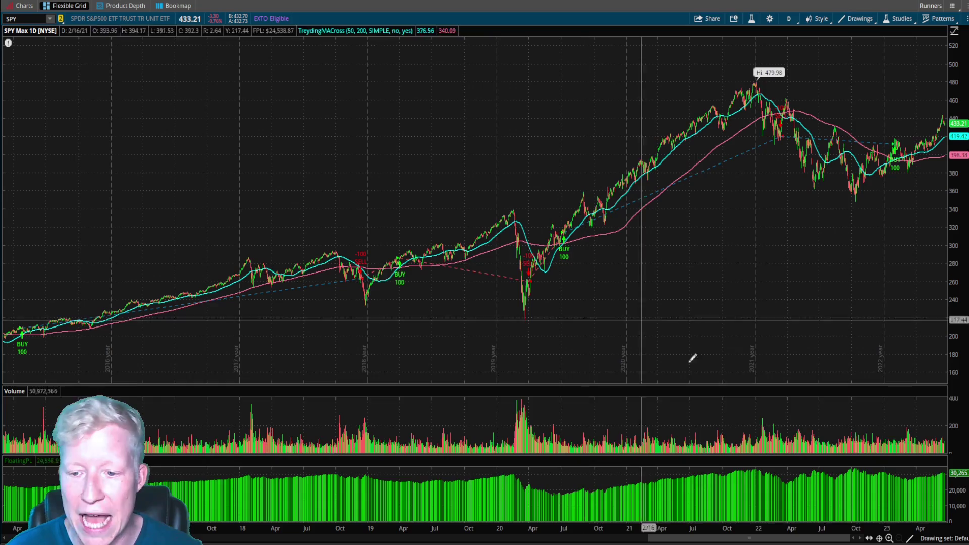
left_click_drag(820, 538, 182, 539)
scroll(333, 512, "down", 15)
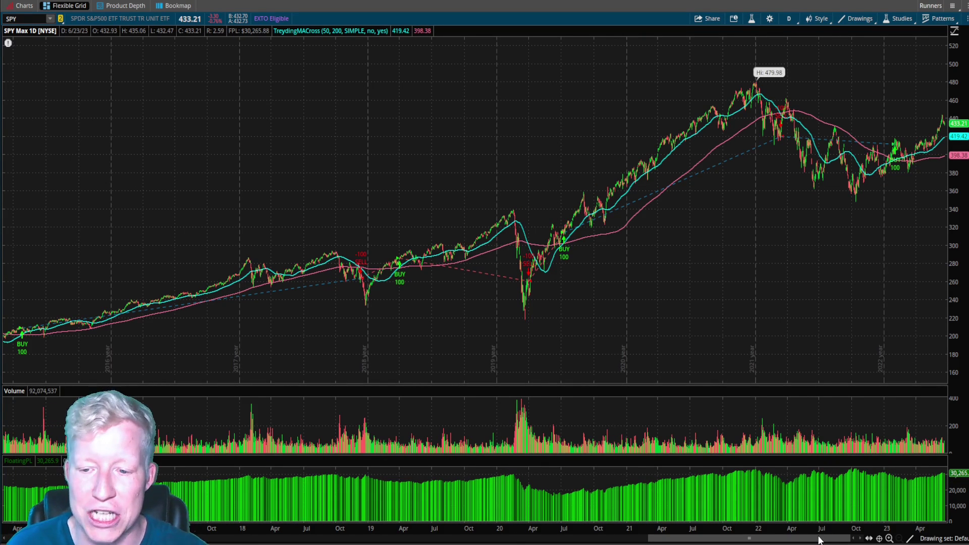
left_click_drag(818, 540, 484, 539)
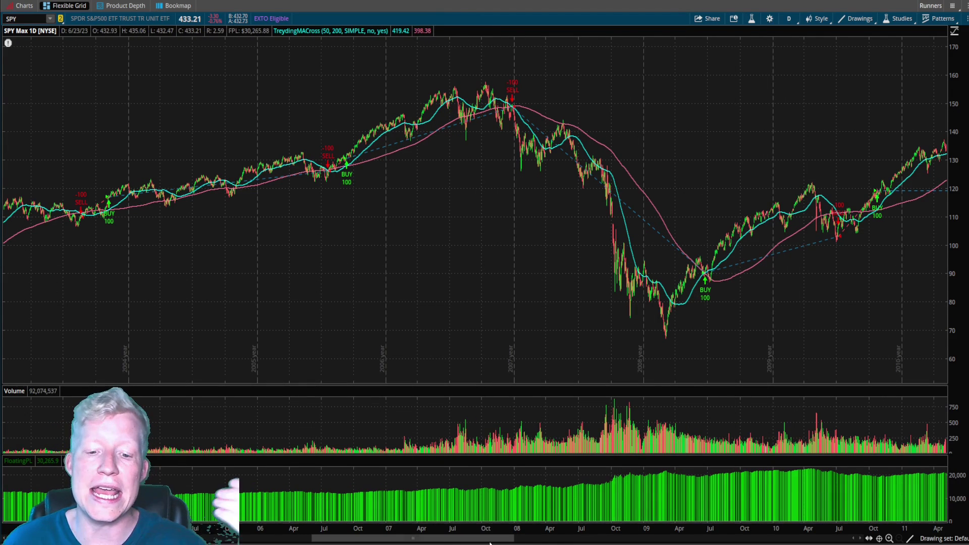
left_click_drag(492, 540, 888, 539)
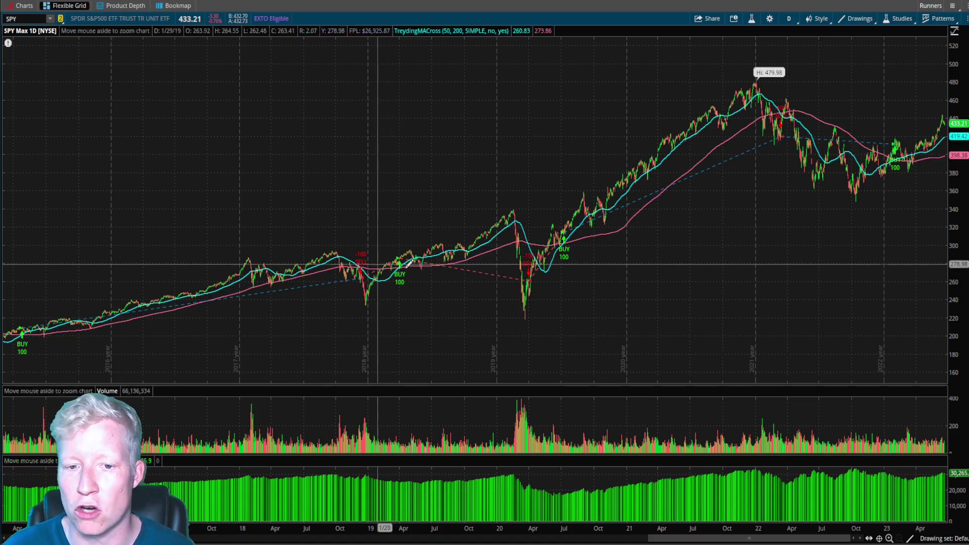
scroll(407, 264, "up", 3)
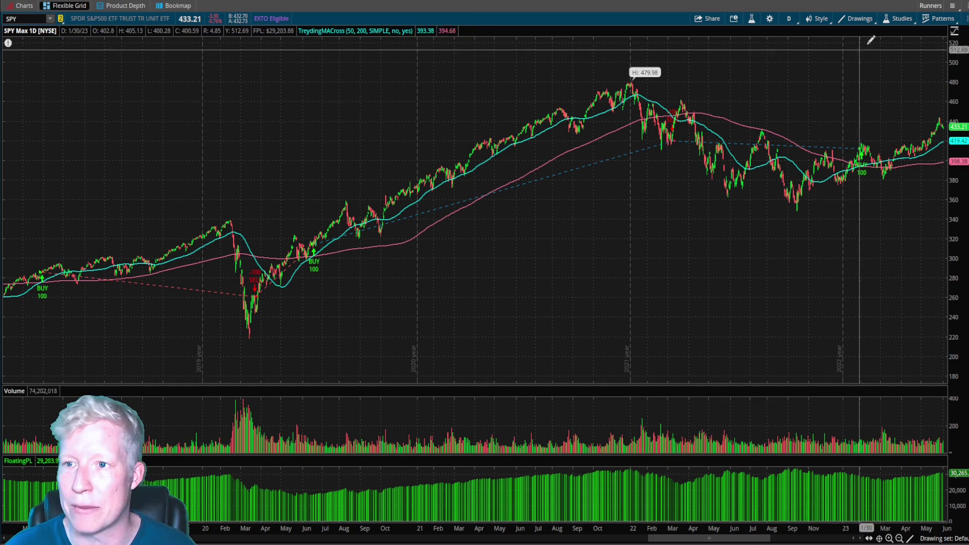
Trial a 10/50 moving-average cross on TreydingMACross and apply it to SPY.
left_click(894, 18)
left_click(871, 62)
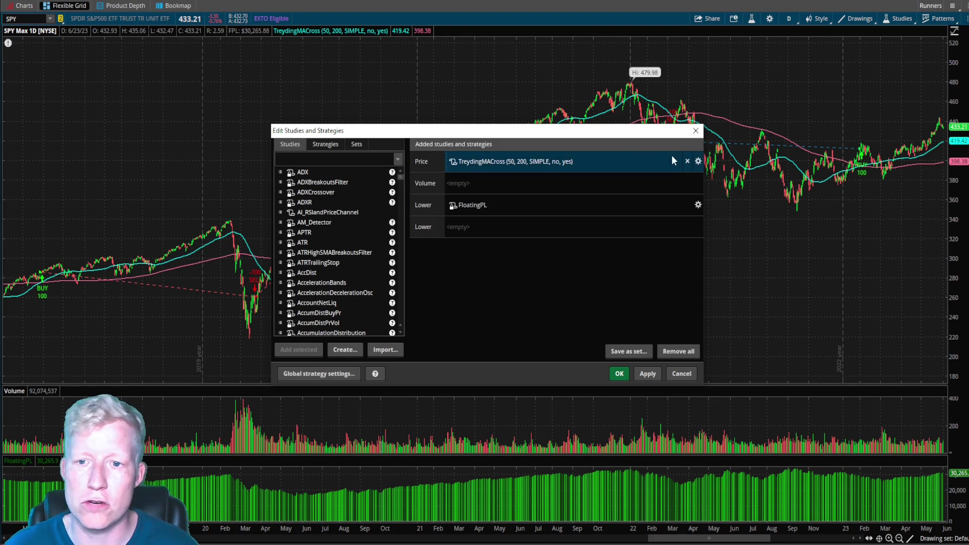
left_click(698, 161)
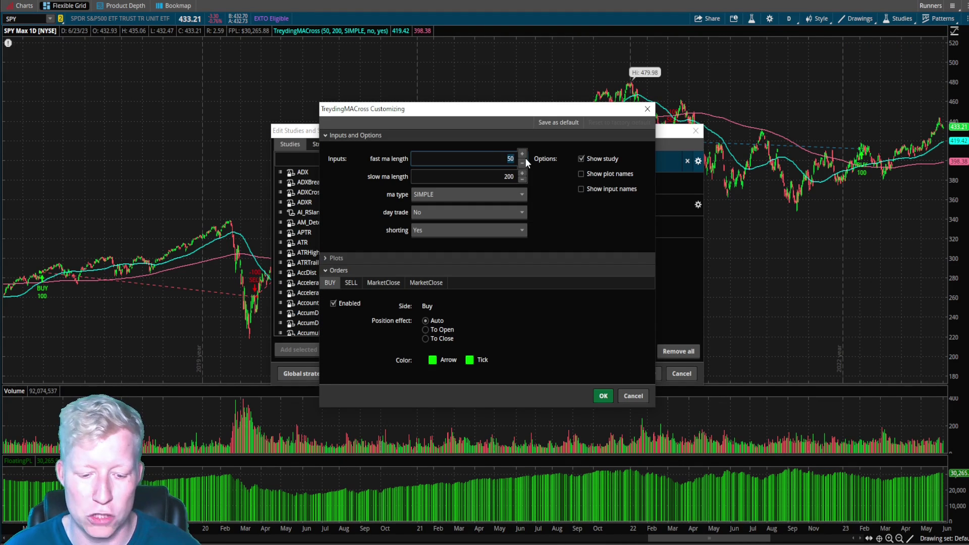
type("50")
left_click(603, 396)
left_click(647, 374)
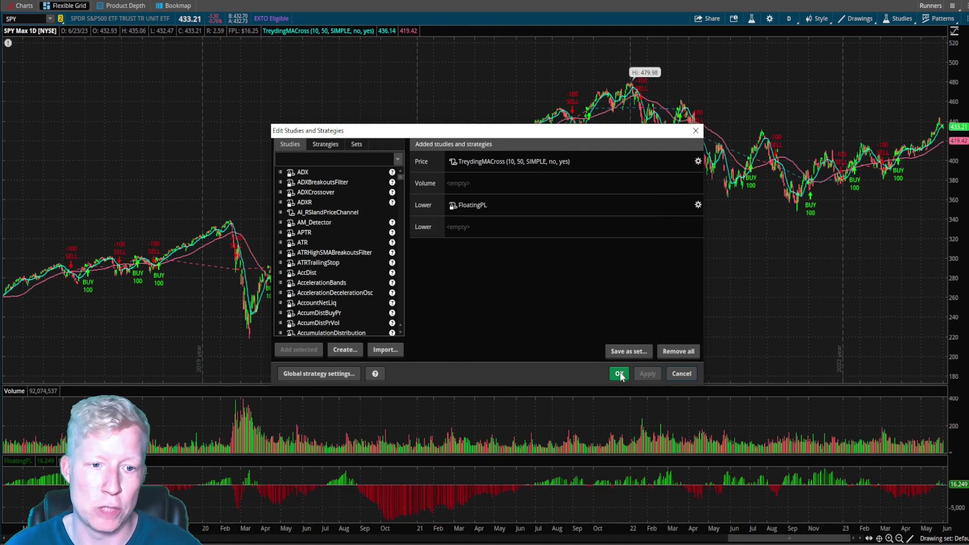
left_click(619, 373)
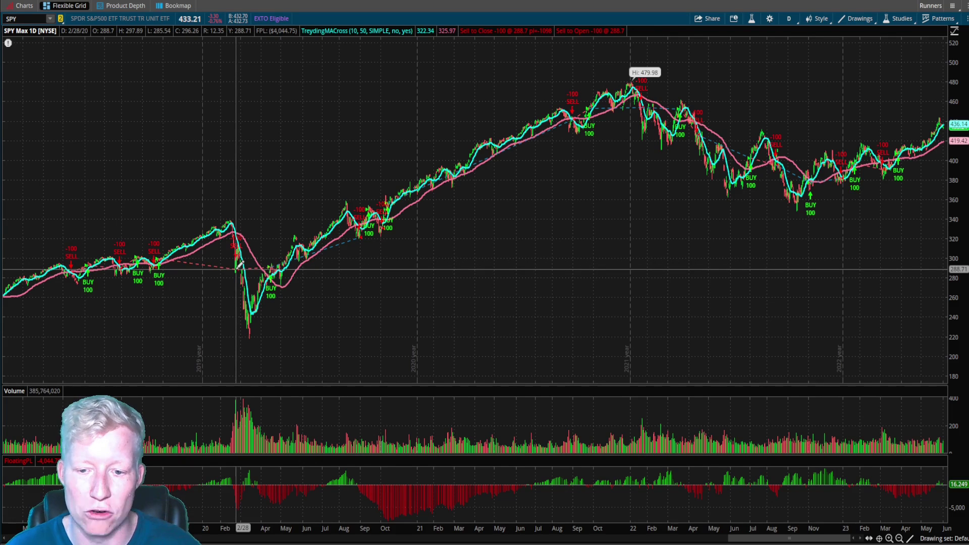
Restore the 50/200 fast and slow lengths and apply them to the chart.
left_click(903, 18)
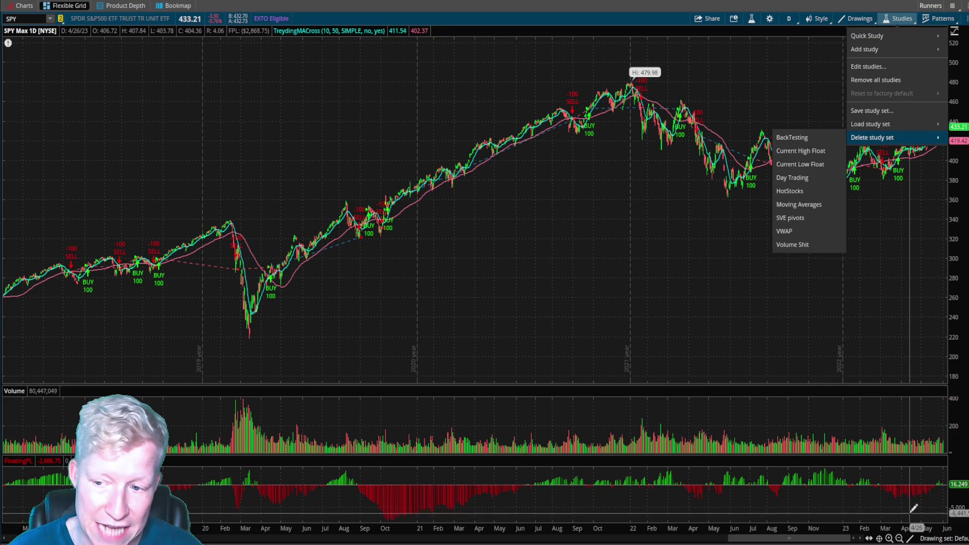
left_click(881, 73)
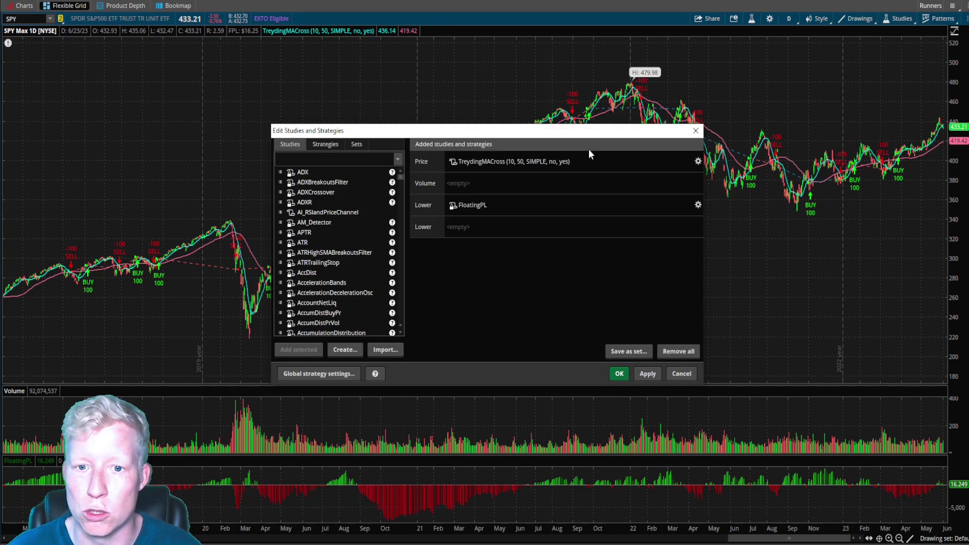
left_click(698, 160)
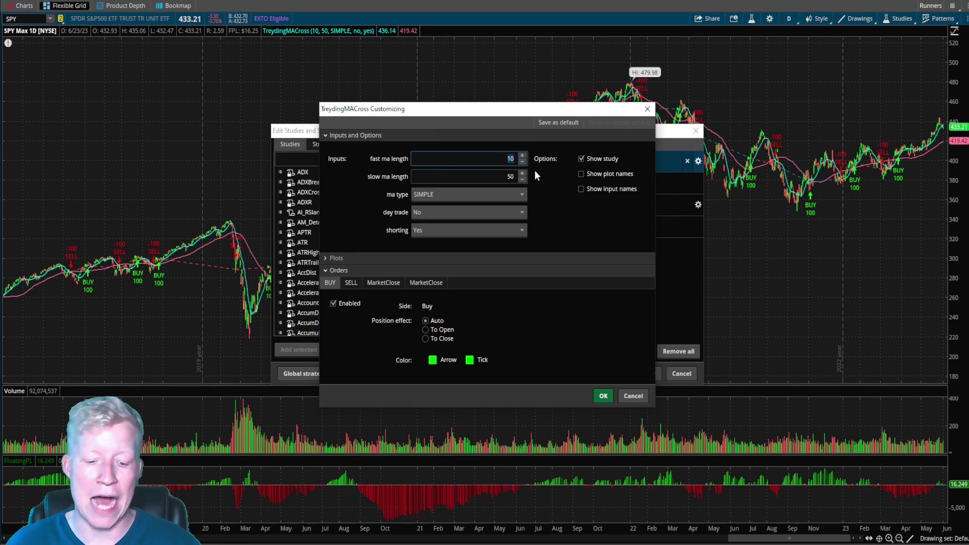
type("50")
key("Tab")
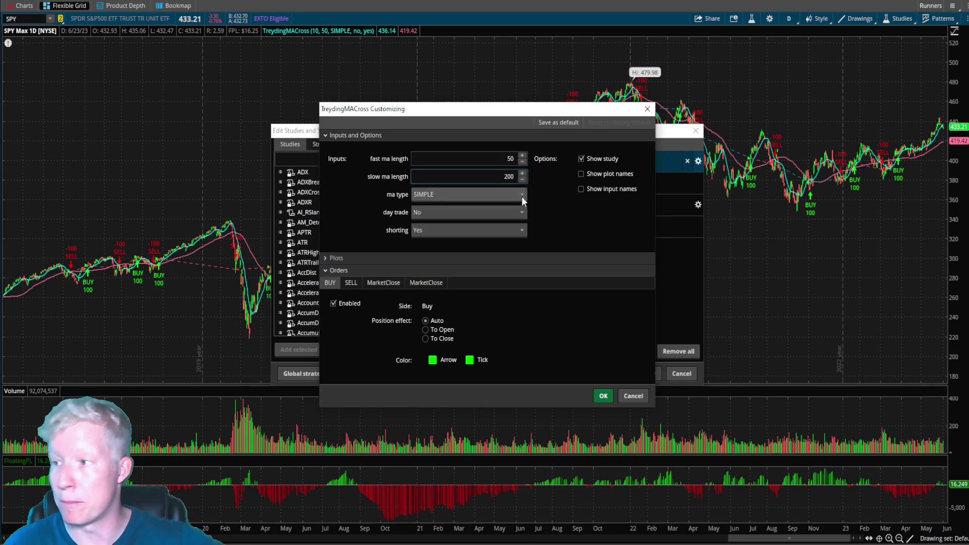
left_click(604, 397)
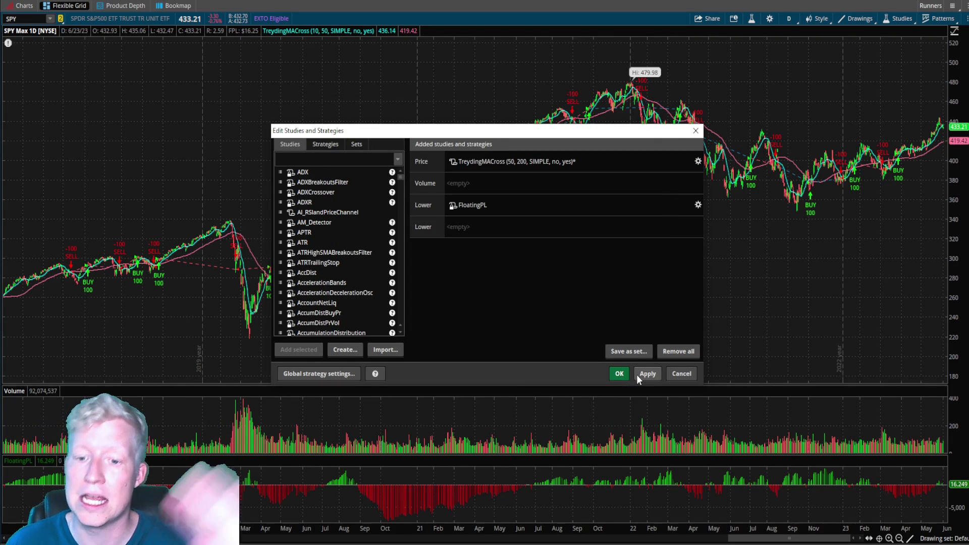
left_click(644, 374)
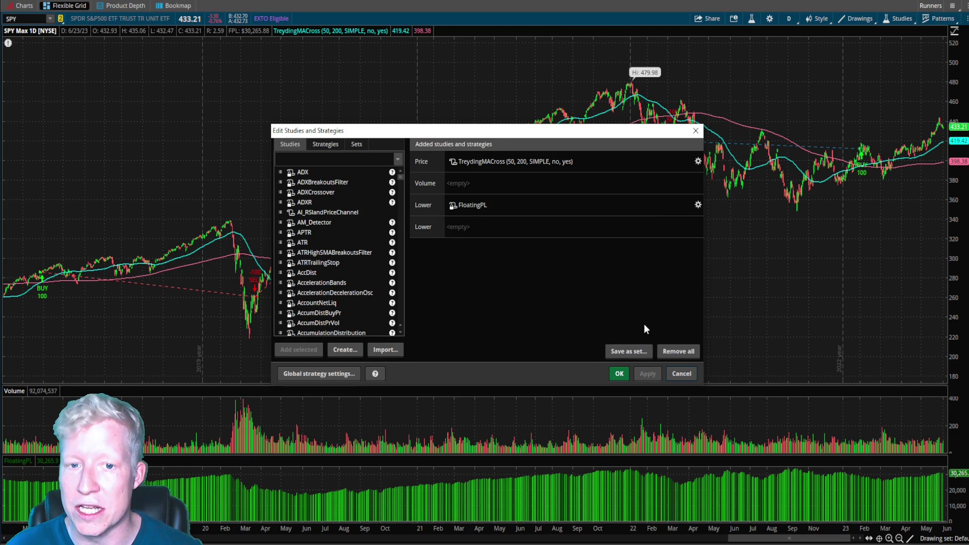
double_click(560, 162)
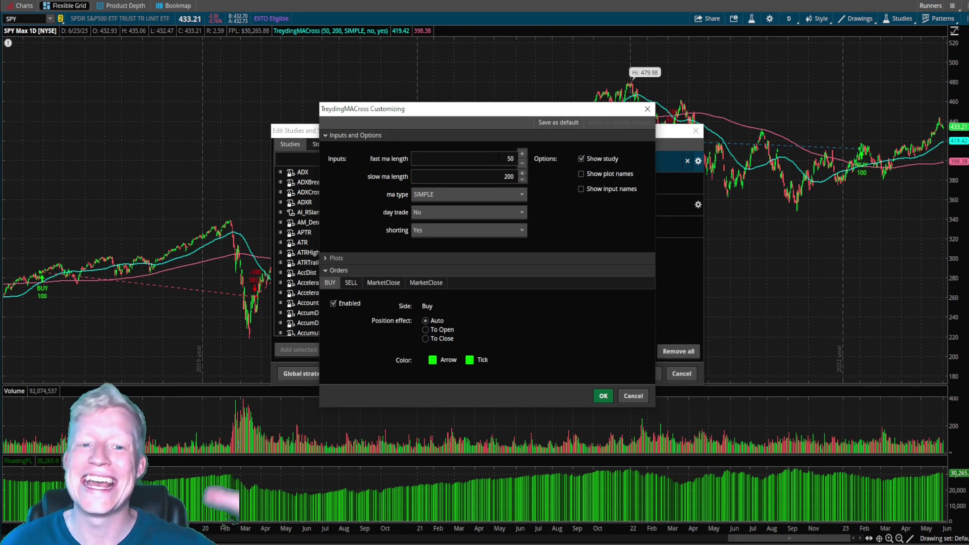
left_click(602, 397)
left_click(619, 374)
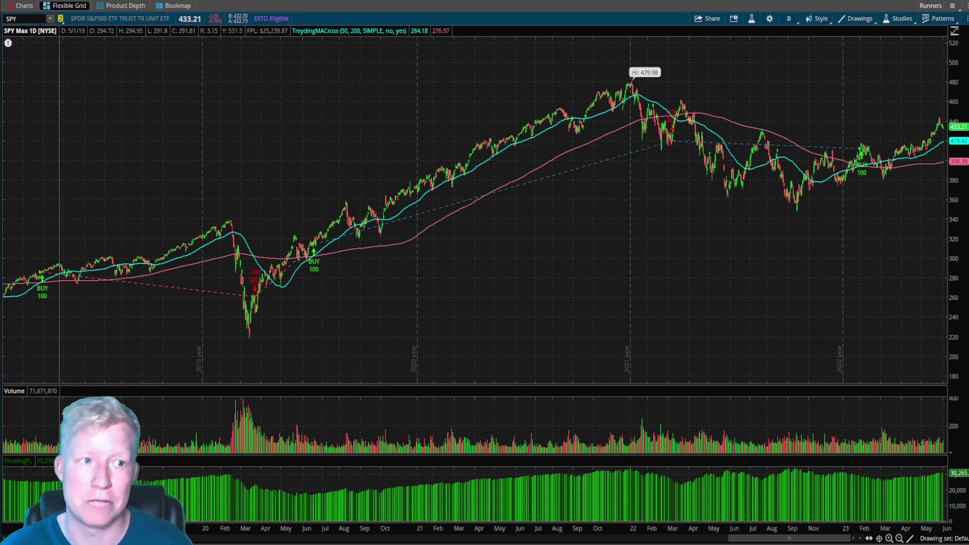
Load TSLA and zoom out to view its full daily history.
type("TSLA")
key("Return")
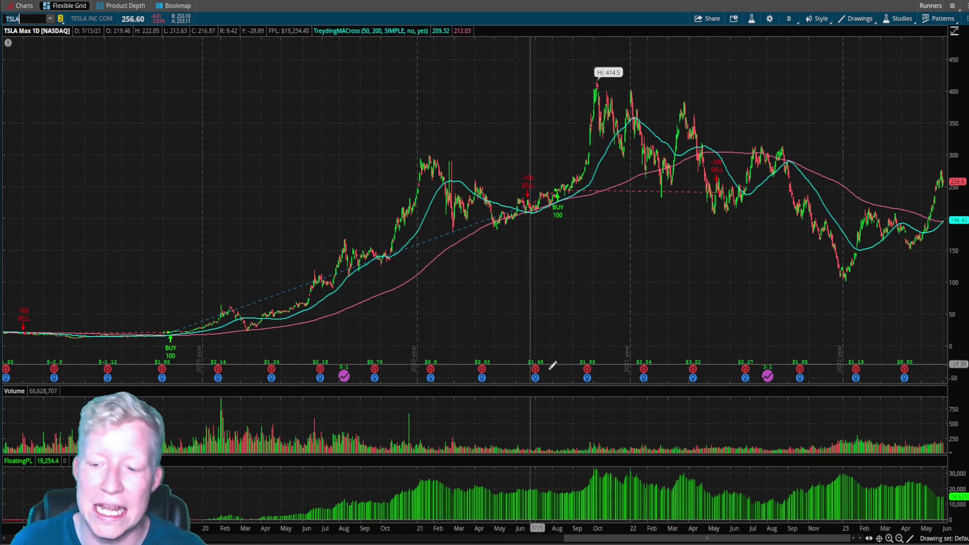
left_click(899, 538)
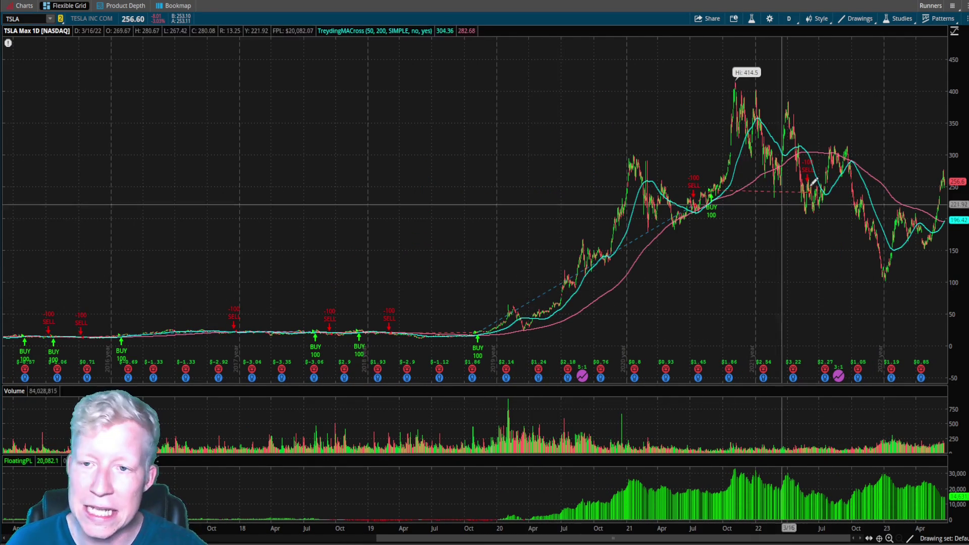
scroll(530, 222, "up", 3)
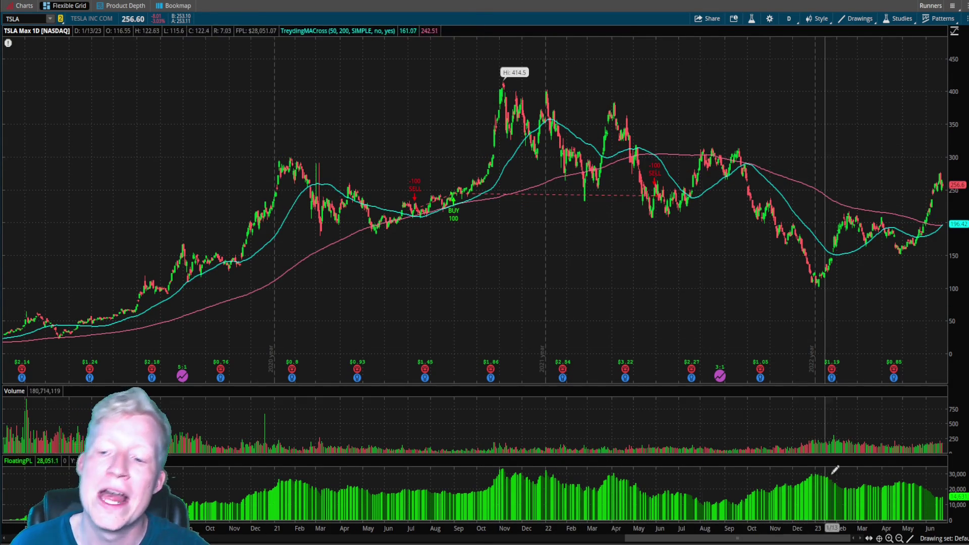
Switch the TSLA chart to 180 days of 5-minute bars.
left_click(899, 539)
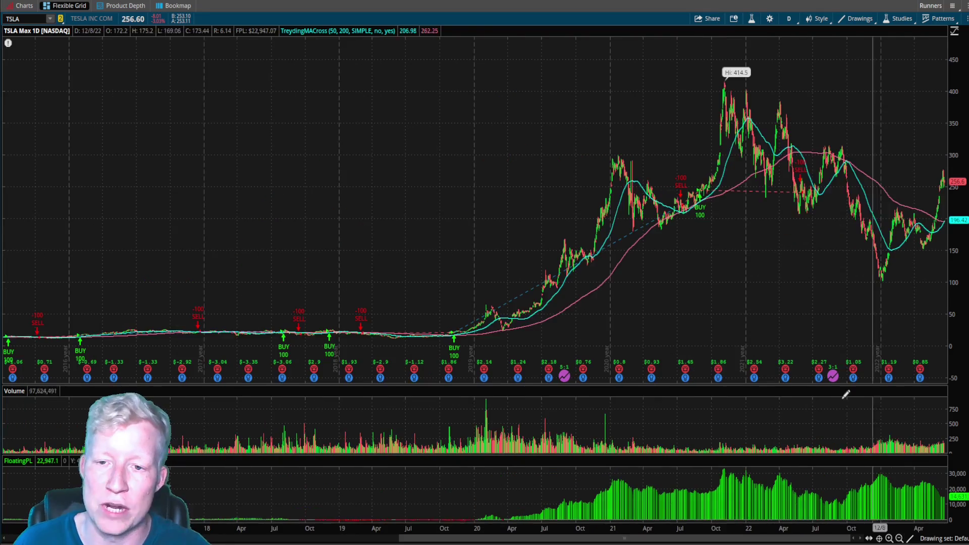
left_click(790, 19)
left_click(754, 93)
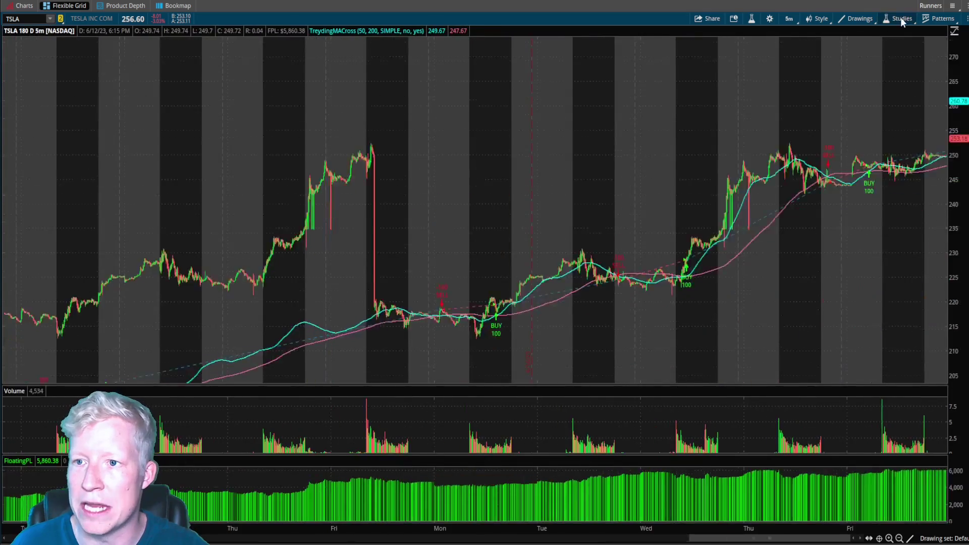
Set TreydingMACross day trade to Yes and apply it to the chart.
left_click(900, 18)
left_click(874, 68)
left_click(698, 161)
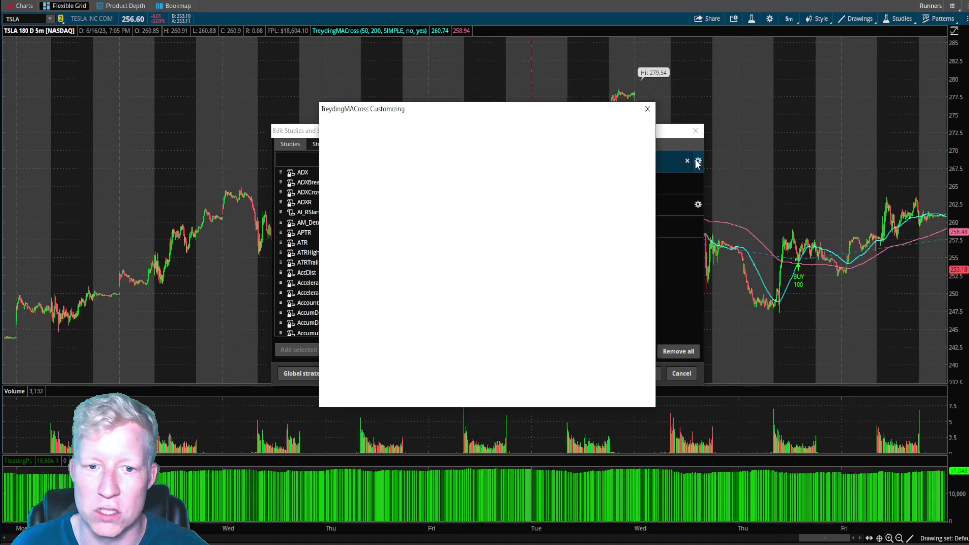
left_click(494, 216)
left_click(474, 232)
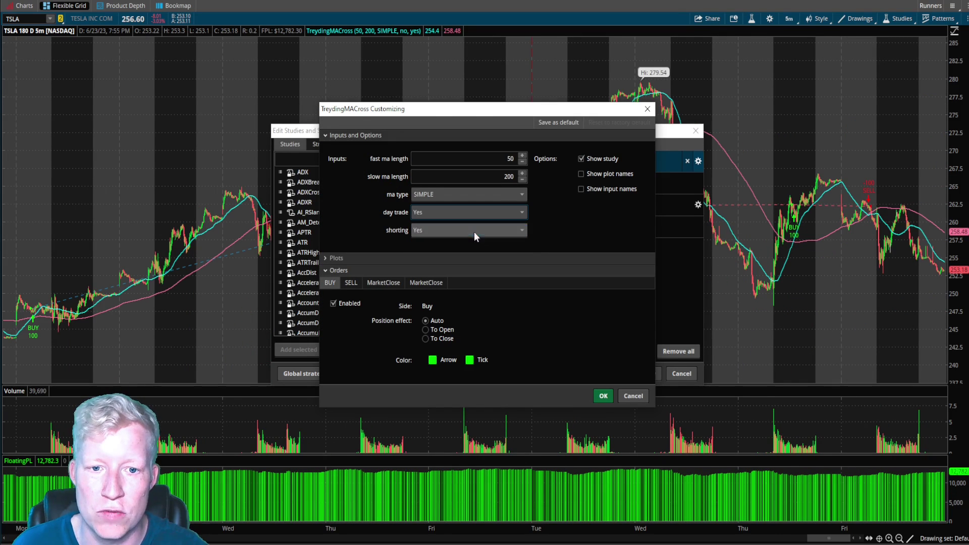
left_click(603, 395)
left_click(647, 373)
left_click(618, 374)
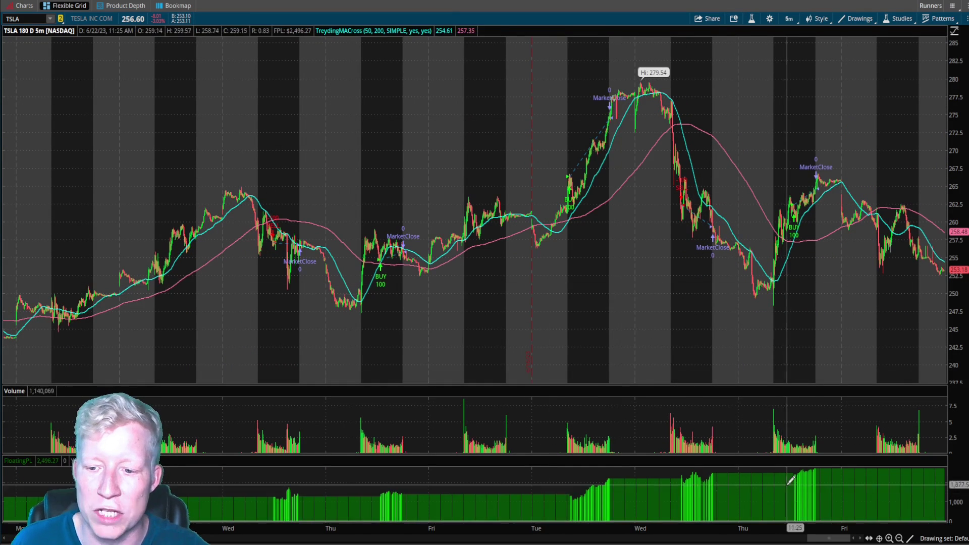
Zoom in on the 5-minute chart, then load SPY.
left_click(900, 538)
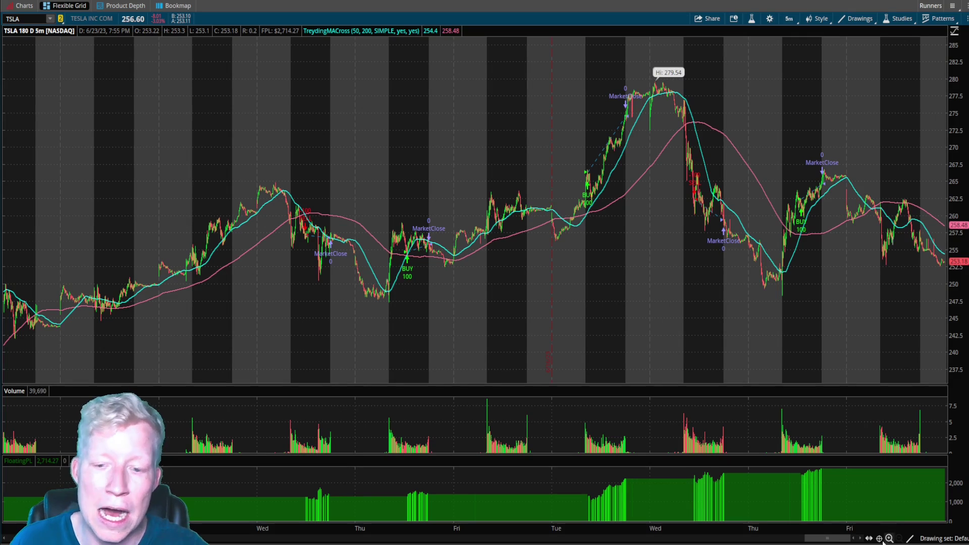
mouse_move(818, 540)
left_mouse_down()
mouse_move(747, 539)
mouse_move(820, 539)
left_mouse_up()
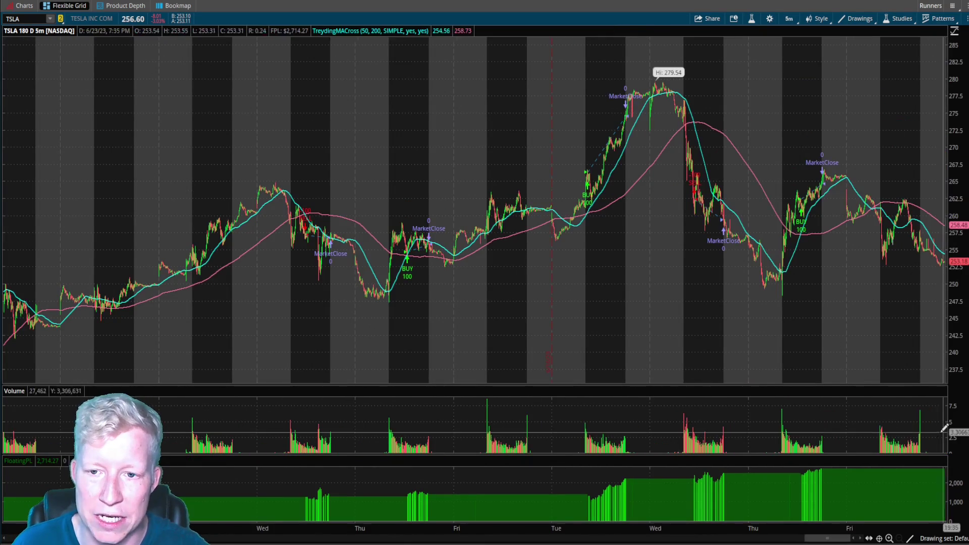
left_click(787, 19)
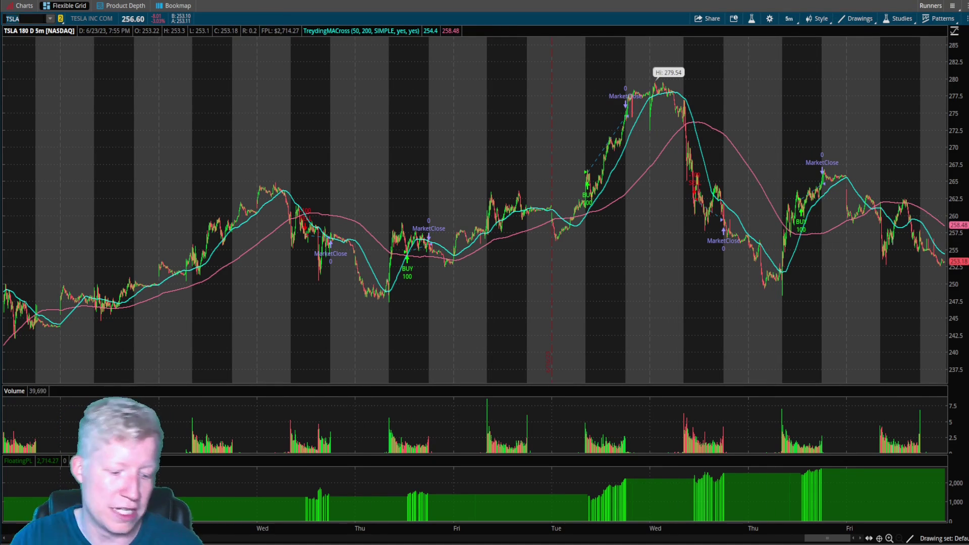
type("SPY")
key("Return")
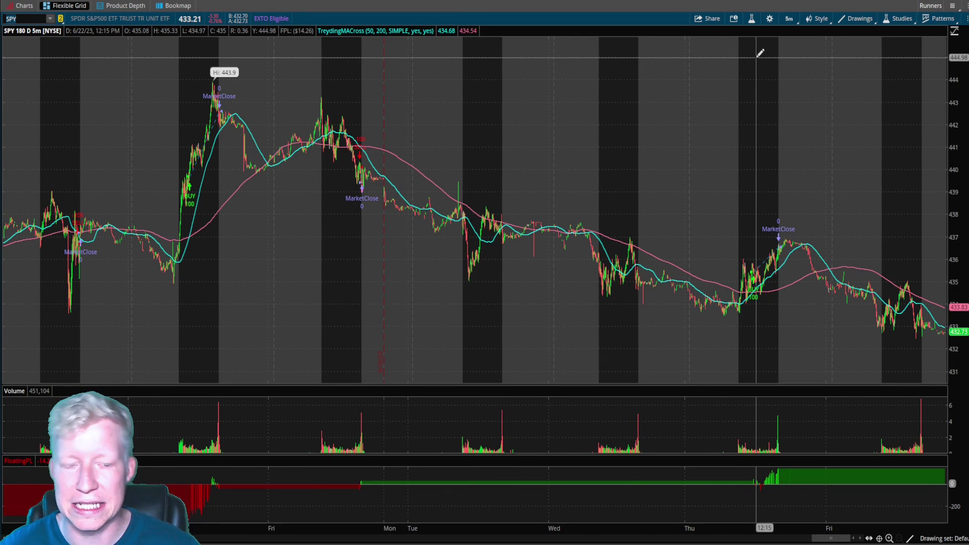
Check the TreydingMACross settings unchanged, then switch SPY to the Max weekly (Max : W) chart.
left_click(904, 20)
left_click(876, 66)
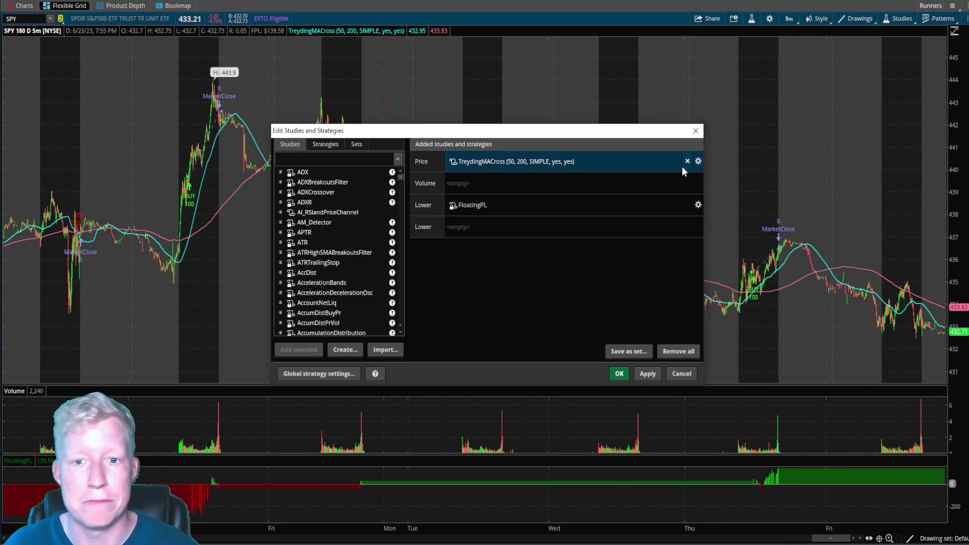
left_click(698, 162)
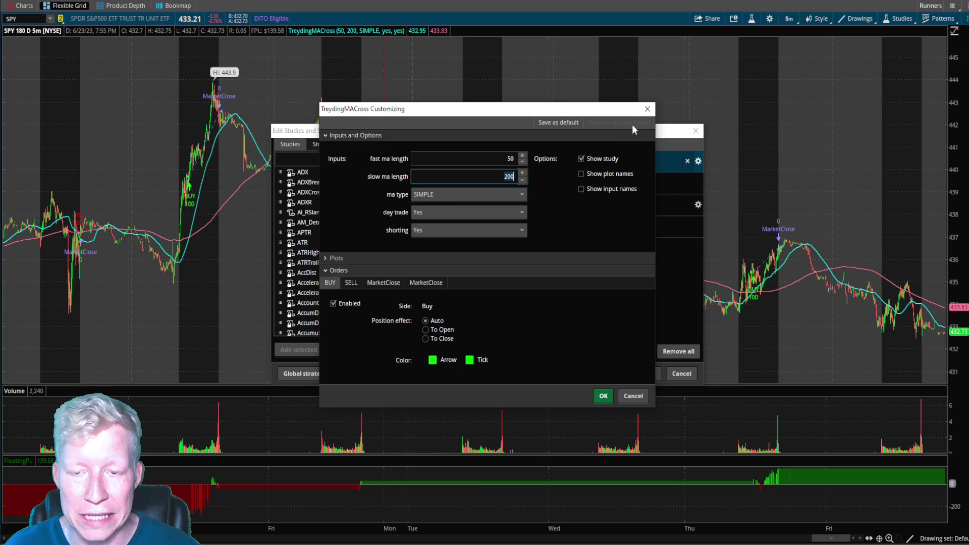
left_click(647, 109)
left_click(697, 130)
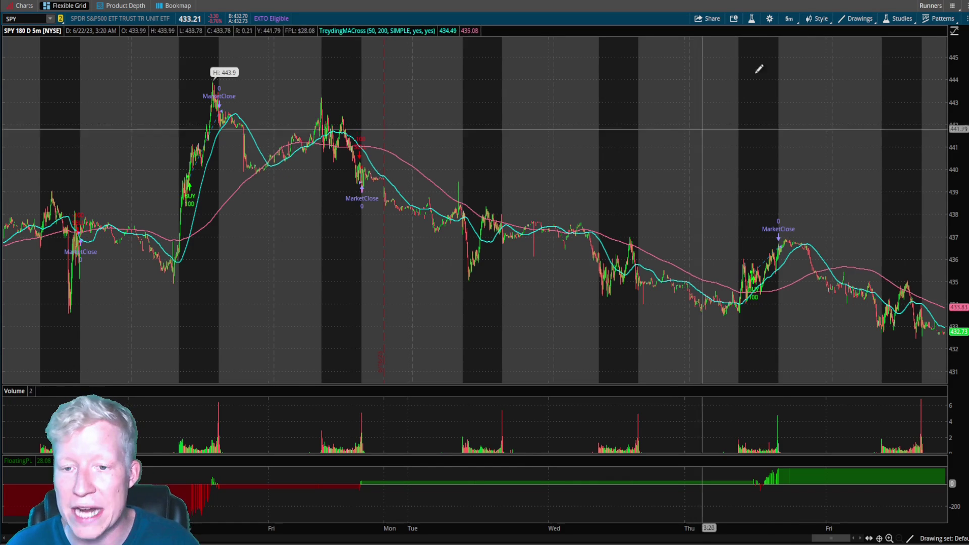
left_click(789, 21)
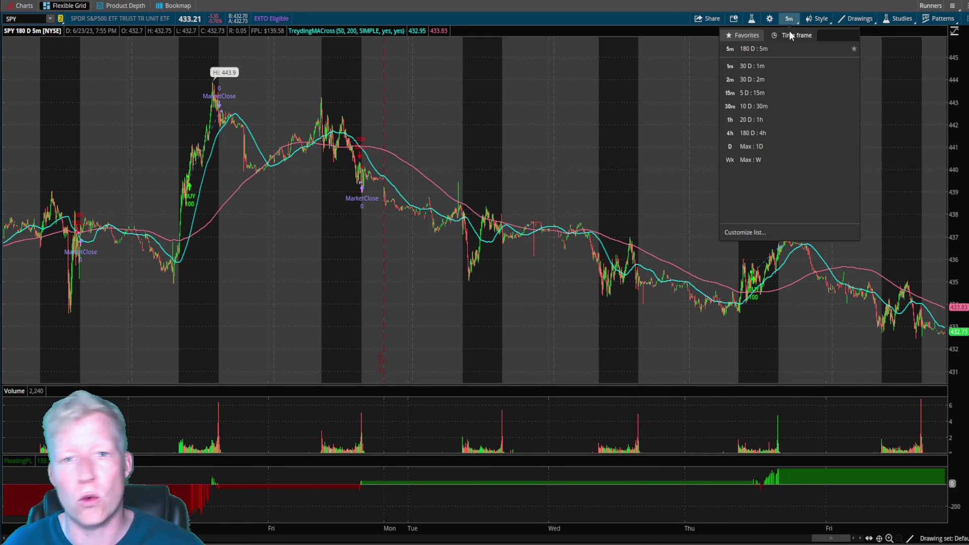
left_click(756, 160)
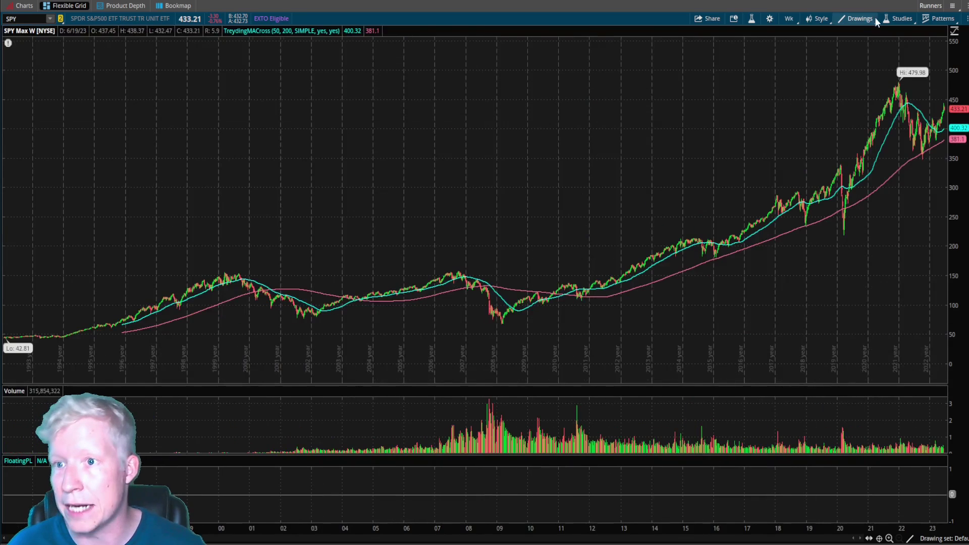
Set TreydingMACross day trade to No and apply it to the chart.
left_click(891, 19)
left_click(874, 66)
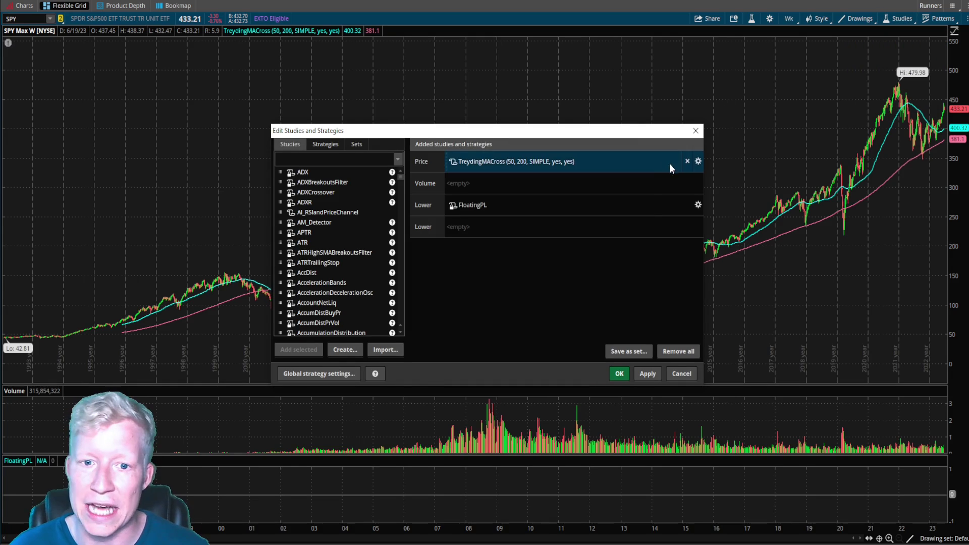
left_click(698, 161)
left_click(504, 217)
left_click(469, 242)
left_click(603, 395)
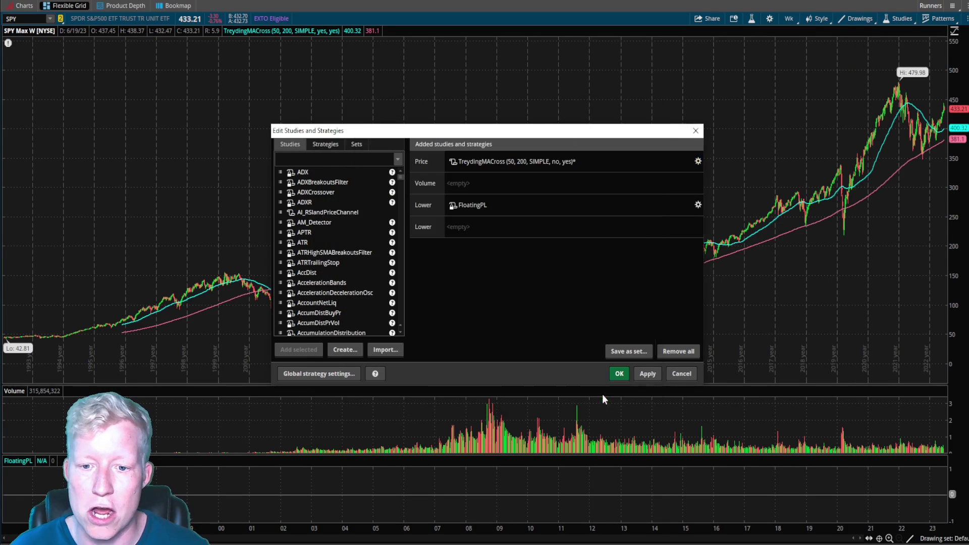
left_click(619, 373)
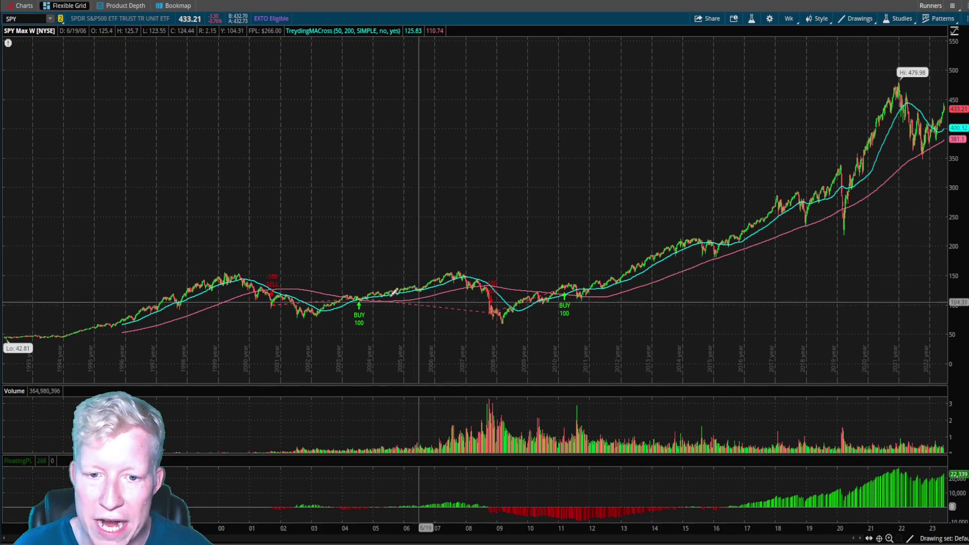
Load TSLA and show it on the Max:1D daily chart.
scroll(641, 329, "up", 2)
type("TSLA")
key("Return")
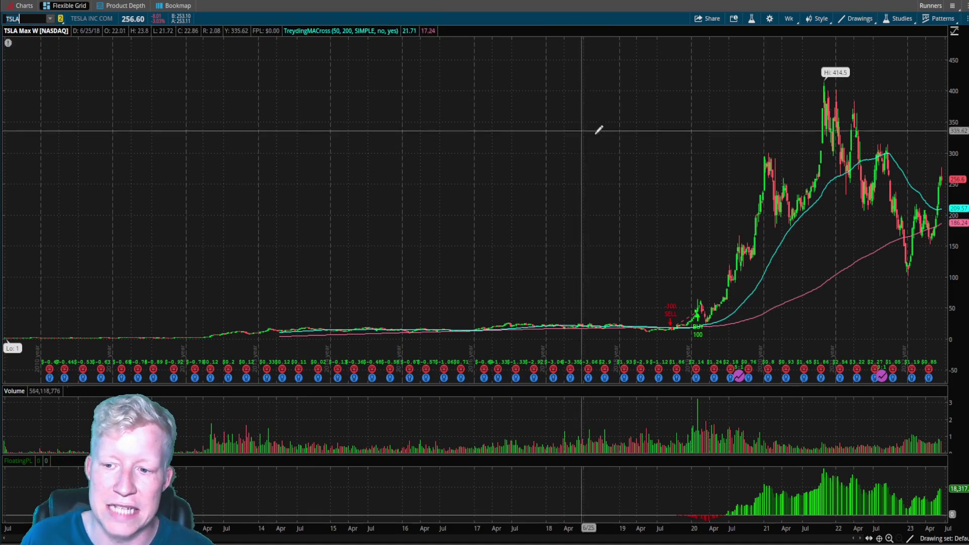
scroll(579, 281, "up", 3)
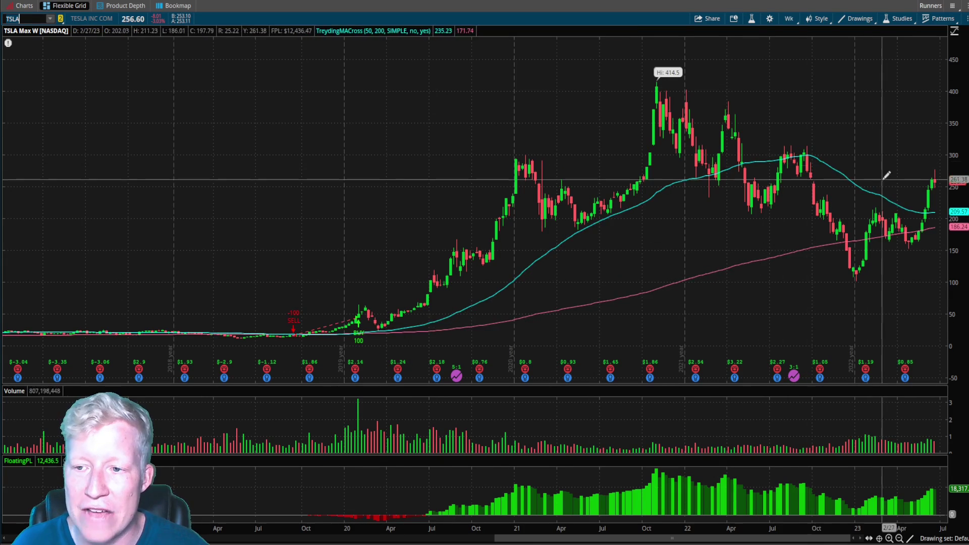
left_click(786, 19)
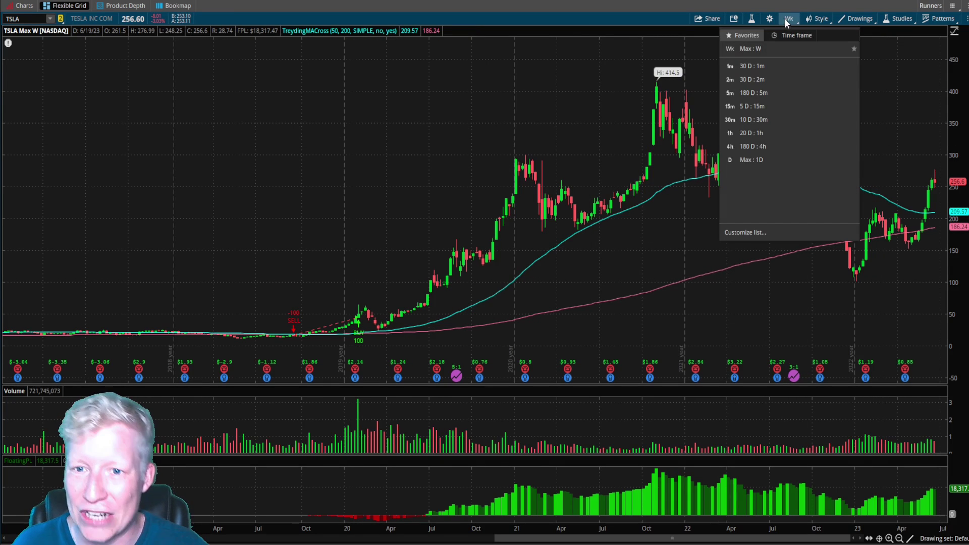
left_click(743, 159)
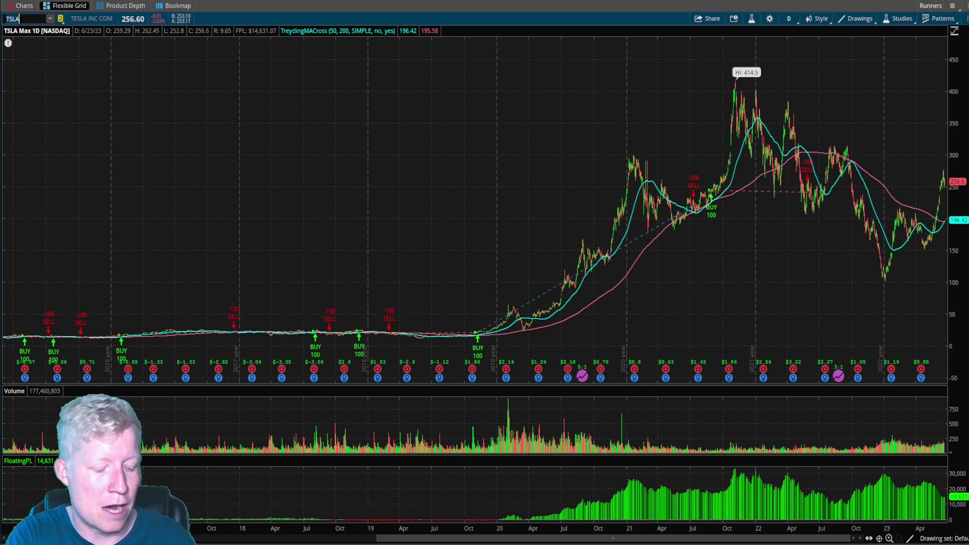
Set TreydingMACross shorting to No and apply it so TSLA backtests long-only.
left_click(888, 19)
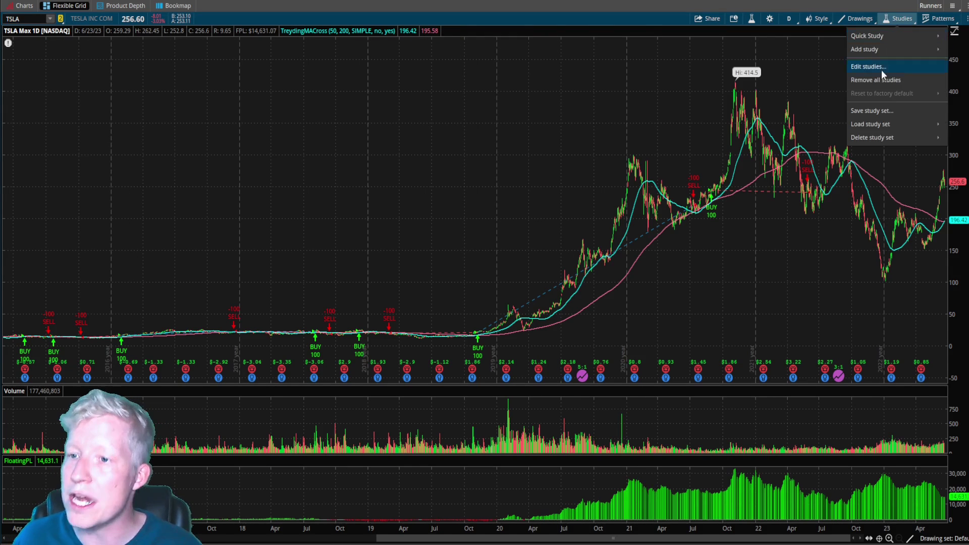
left_click(881, 70)
left_click(698, 168)
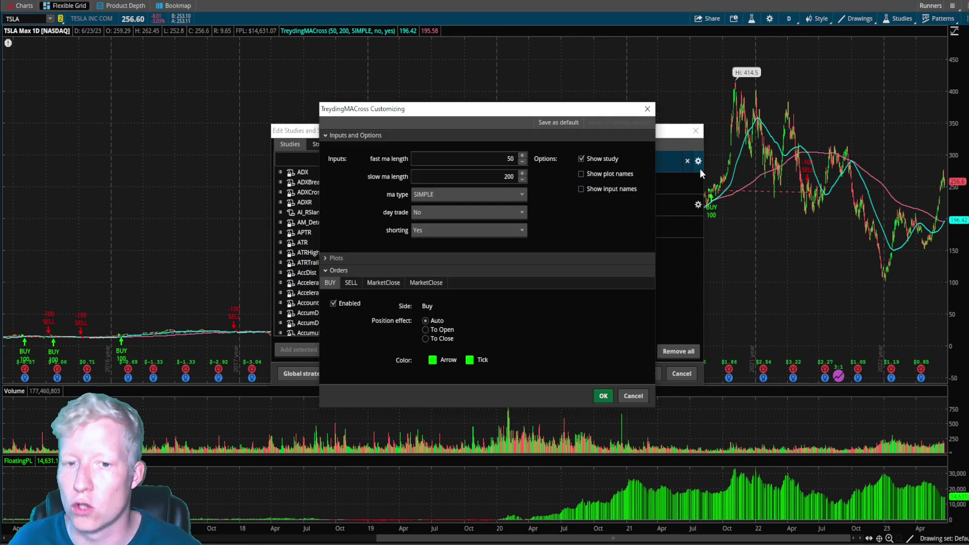
left_click(503, 230)
left_click(447, 262)
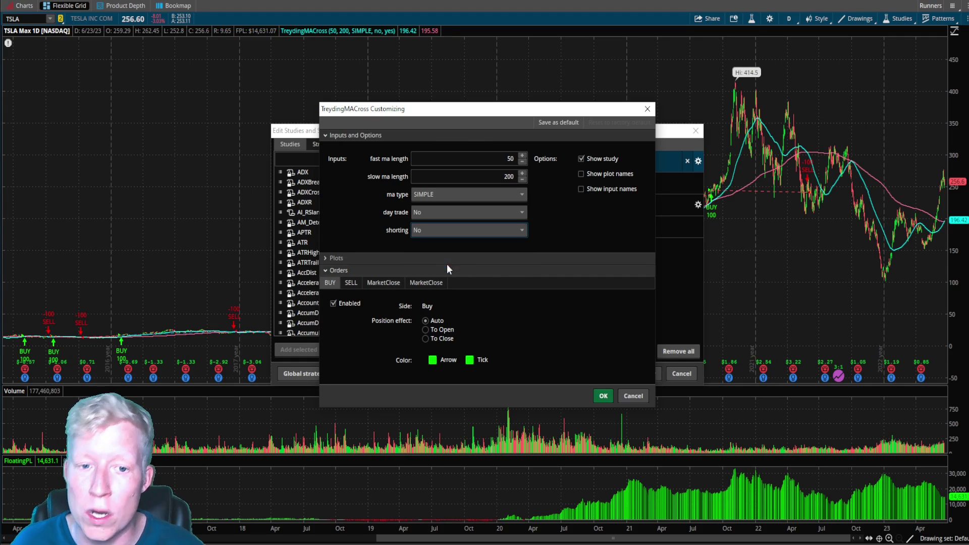
left_click(606, 397)
left_click(648, 380)
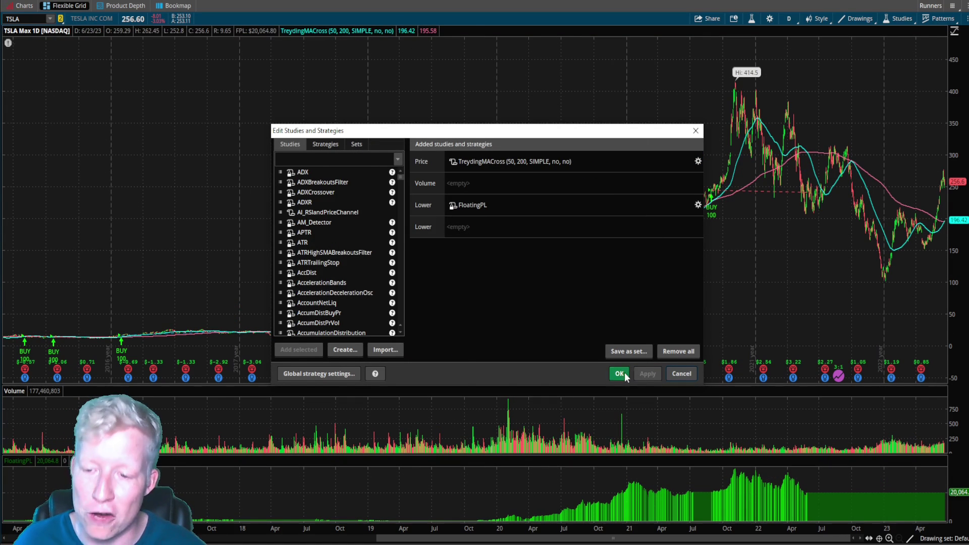
left_click(620, 373)
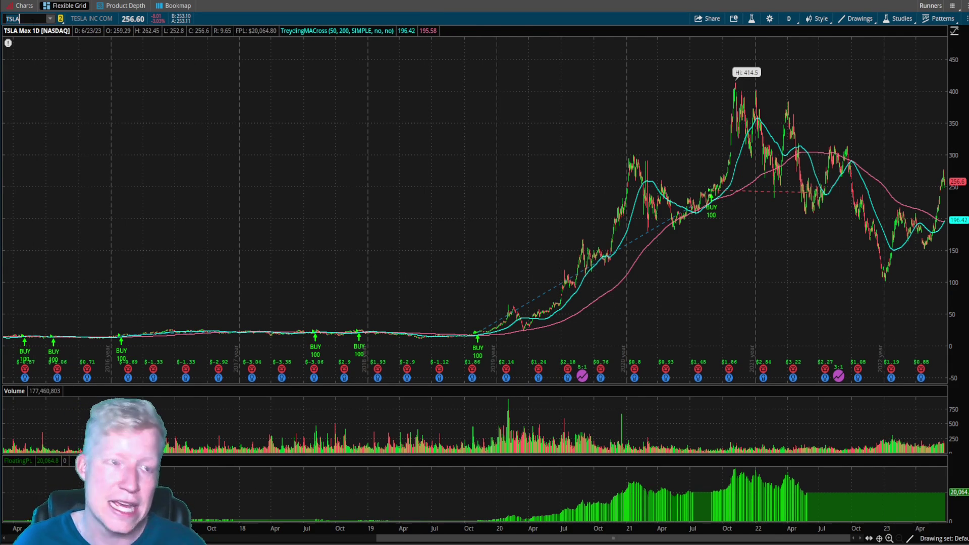
Load SPY and scroll back through its long-only backtest history, then return.
key("Return")
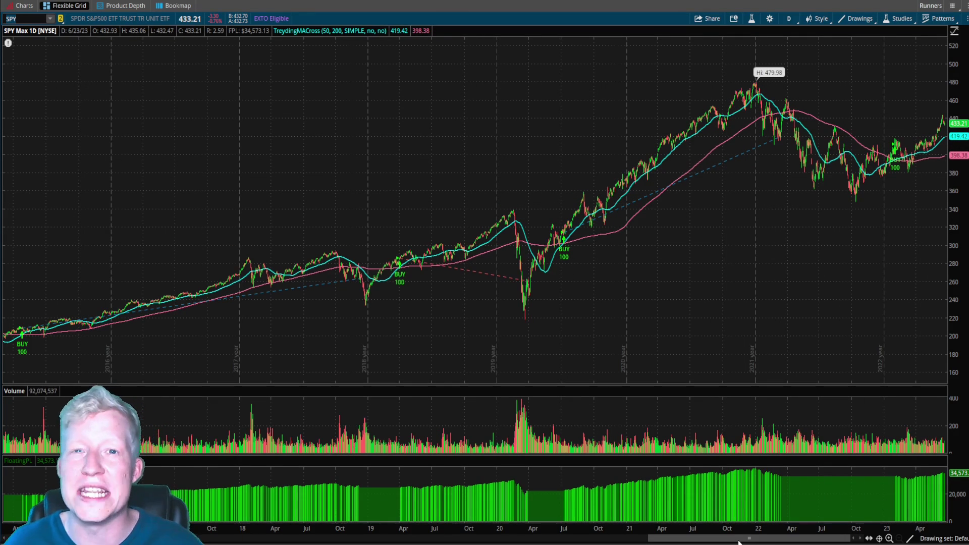
left_click_drag(765, 540, 669, 538)
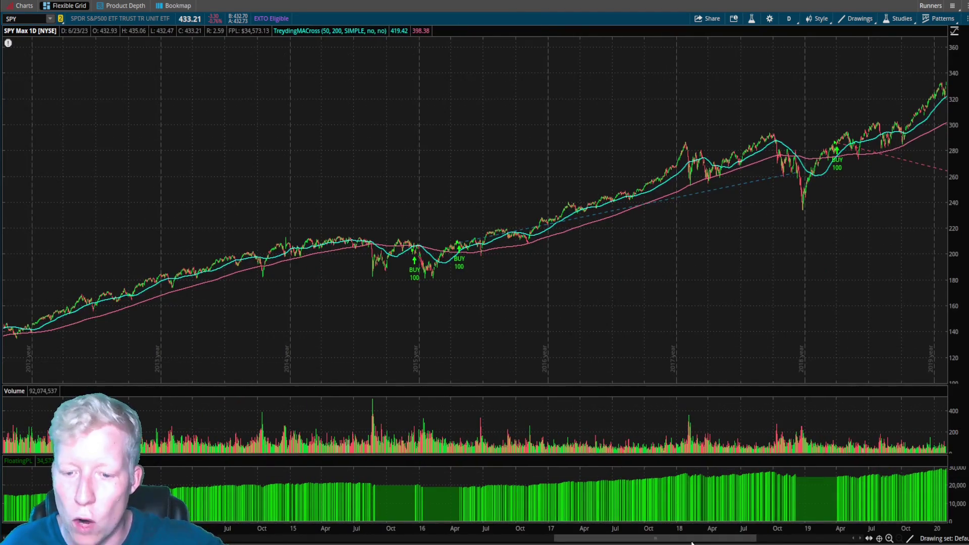
scroll(429, 487, "up", 15)
scroll(171, 492, "up", 3)
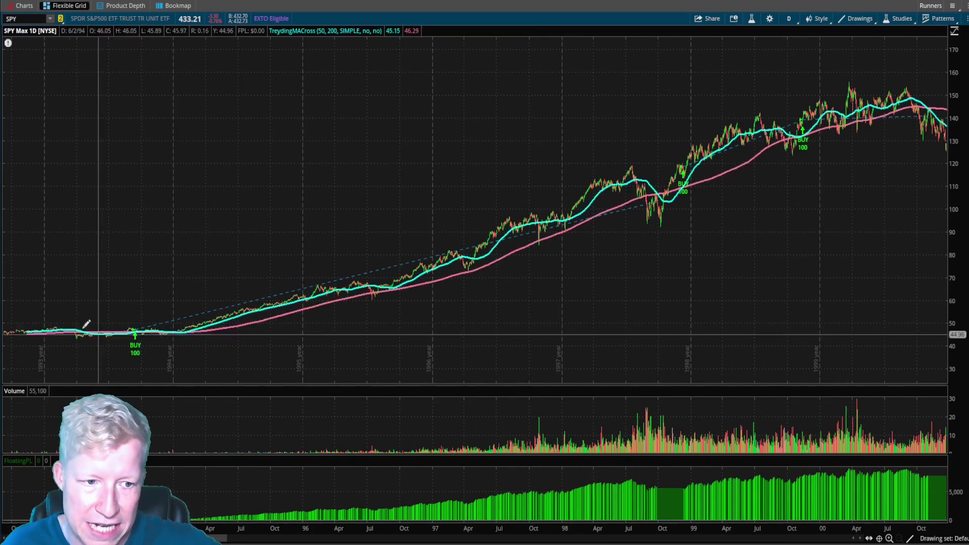
left_click_drag(251, 541, 873, 539)
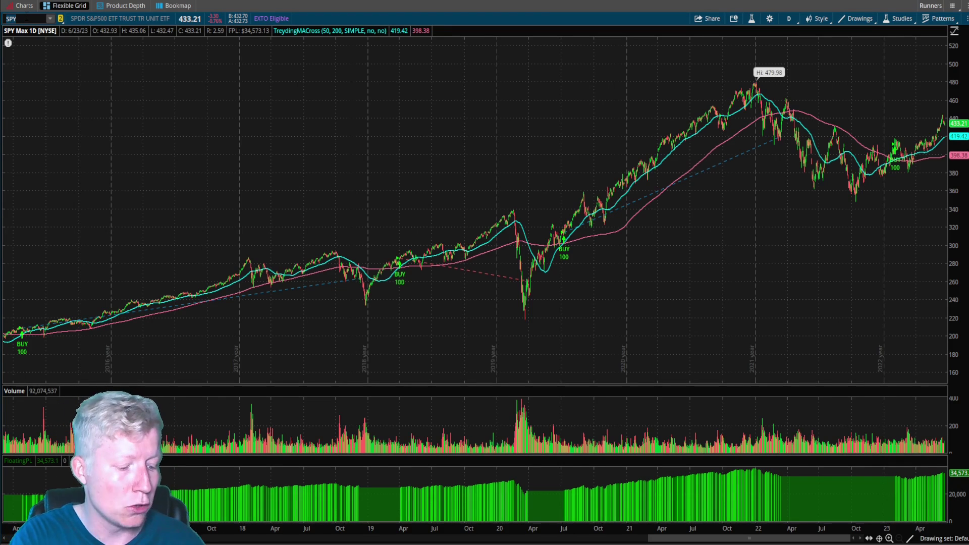
Turn TreydingMACross shorting back to Yes and close the studies editor.
left_click(897, 19)
left_click(879, 65)
left_click(698, 161)
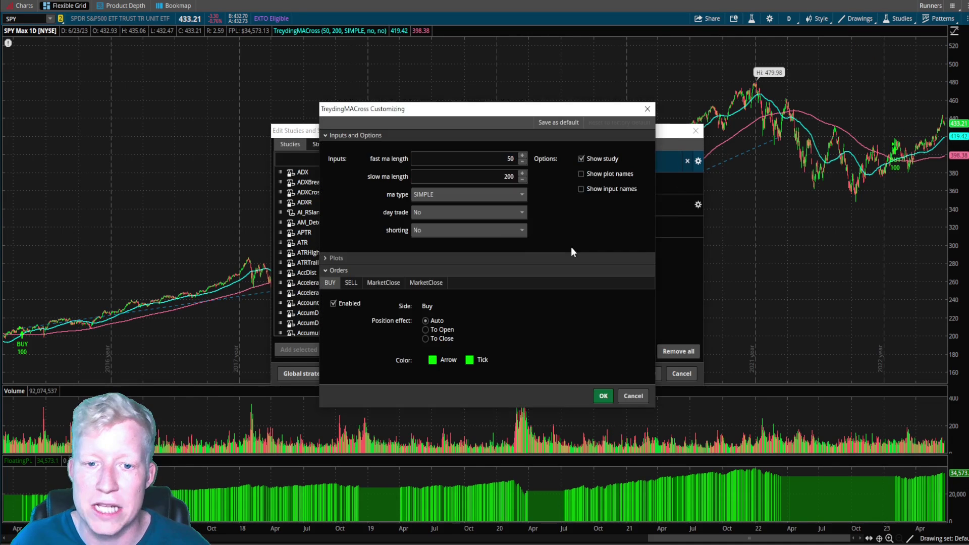
left_click(603, 395)
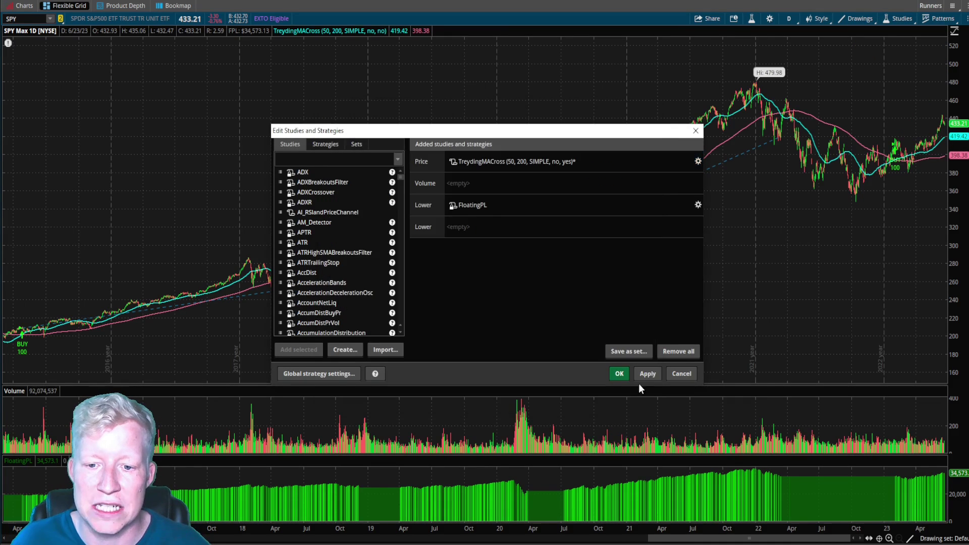
left_click(622, 373)
Load the NVAX chart from the symbol box.
left_click(28, 19)
key("Escape")
type("NVAX")
key("Return")
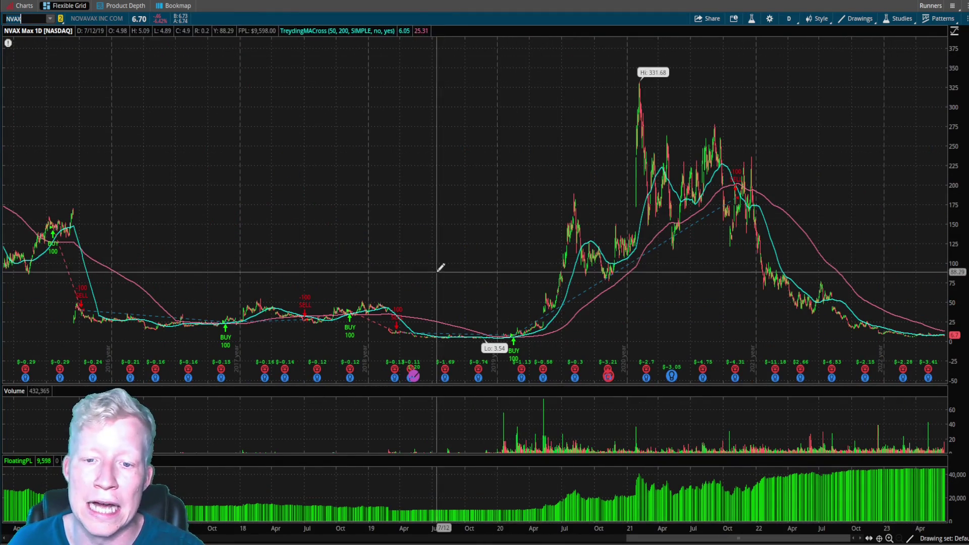
Review the NVAX backtest, then load SQ and PTON in turn.
scroll(757, 297, "up", 2)
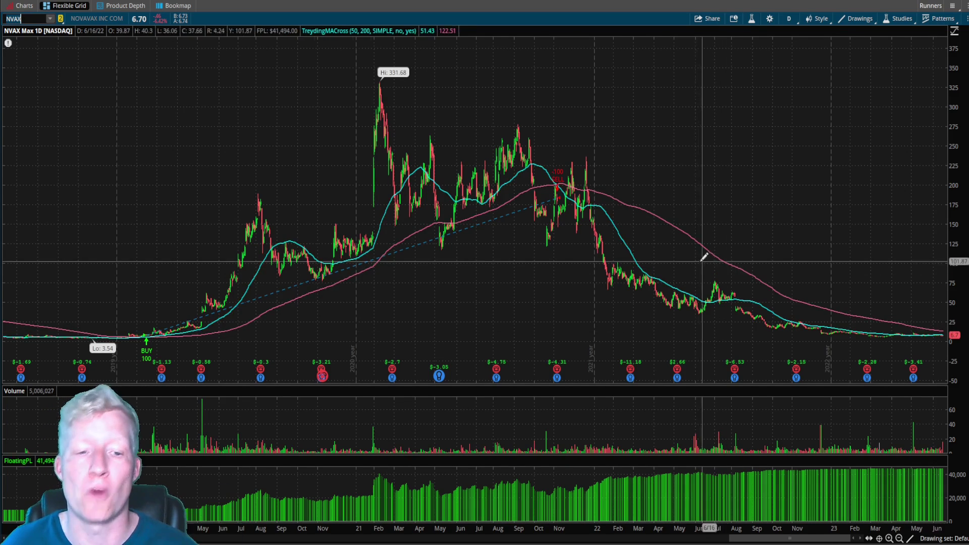
type("SQ")
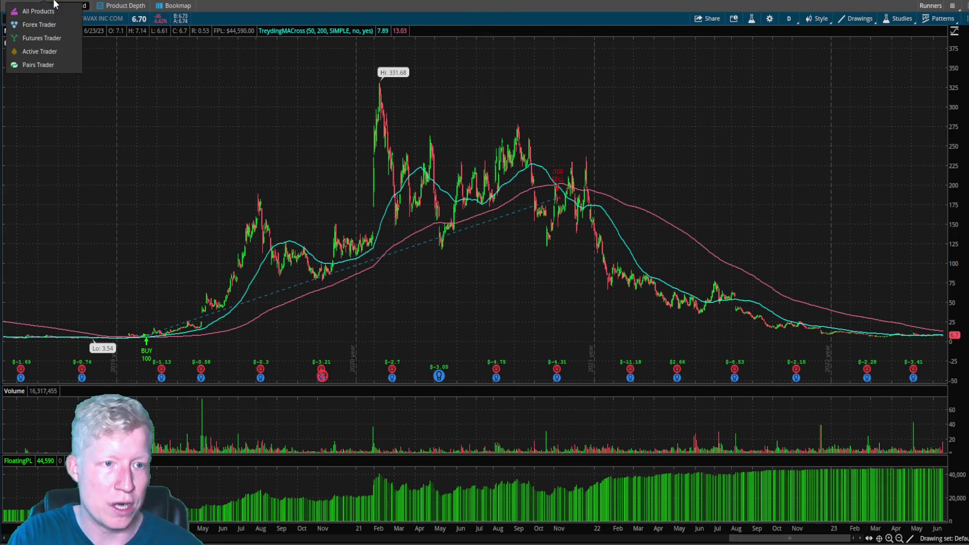
key("Return")
scroll(548, 263, "up", 3)
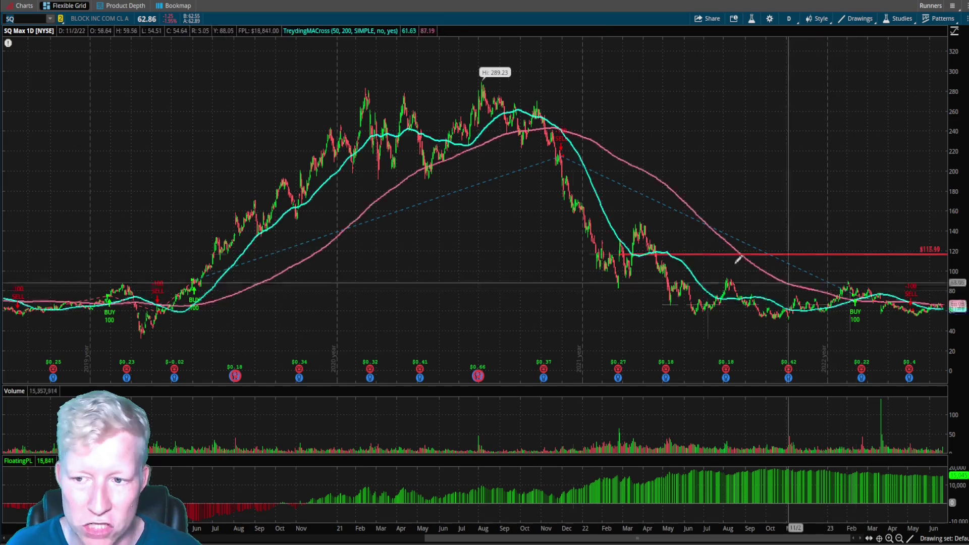
type("PTON")
key("Return")
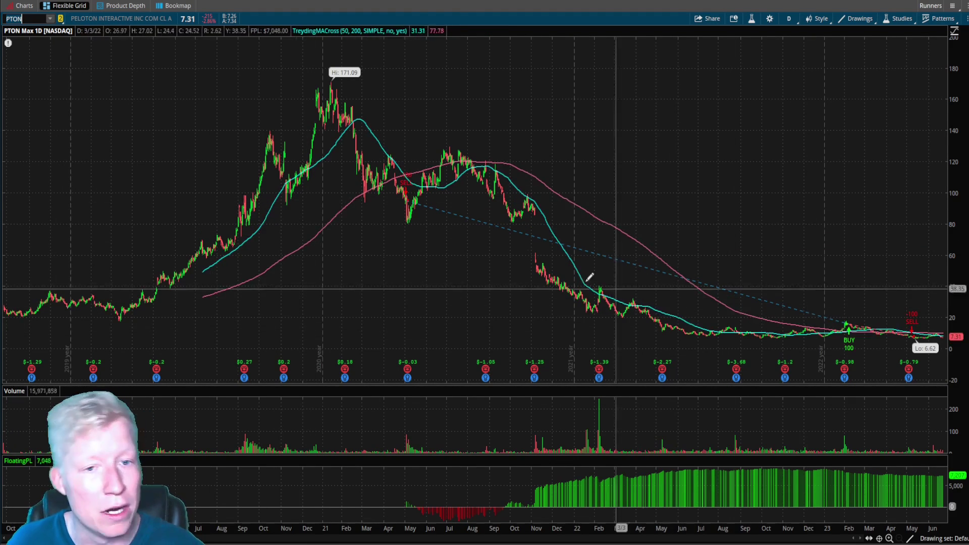
Load CVNA and zoom the chart into late 2019 through 2023.
left_click(33, 19)
type("CVNA")
key("Return")
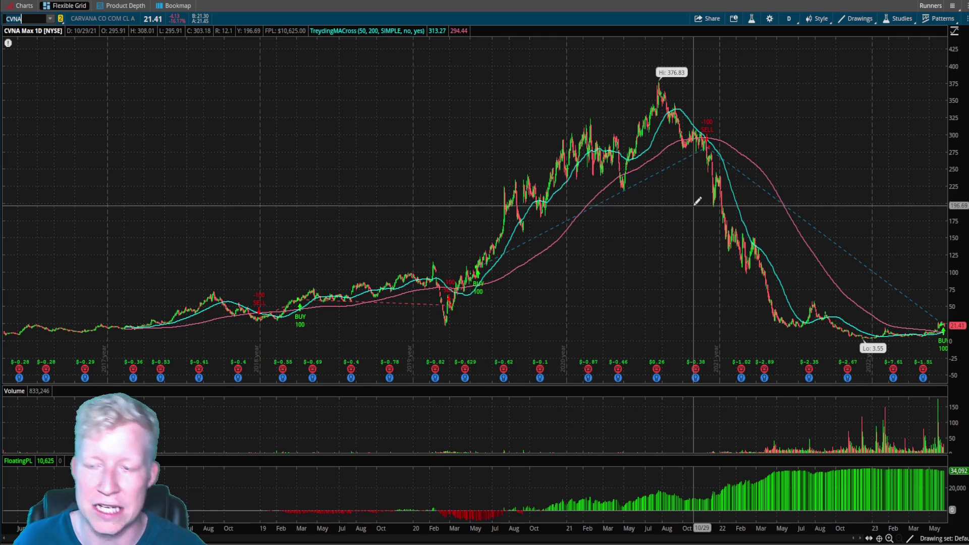
left_click_drag(443, 193, 947, 278)
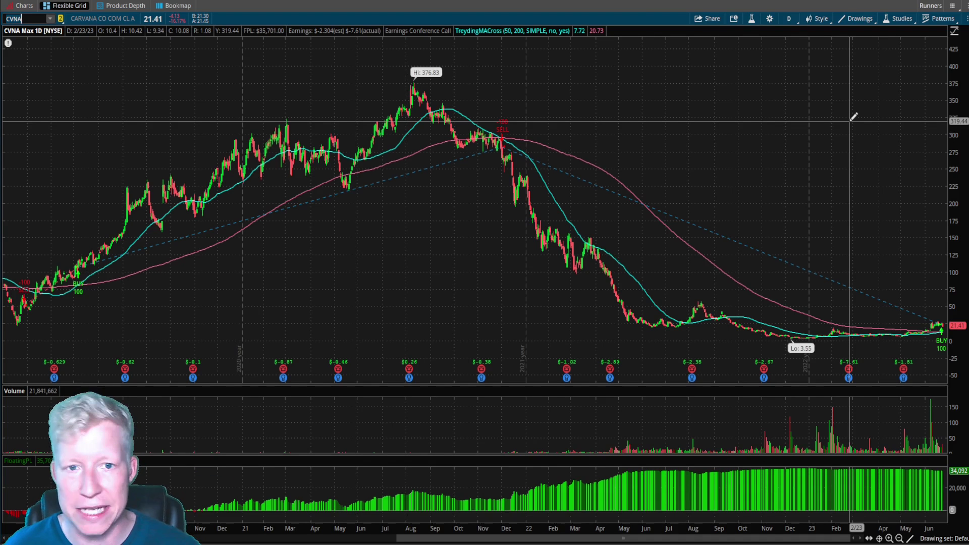
left_click(894, 17)
left_click(881, 64)
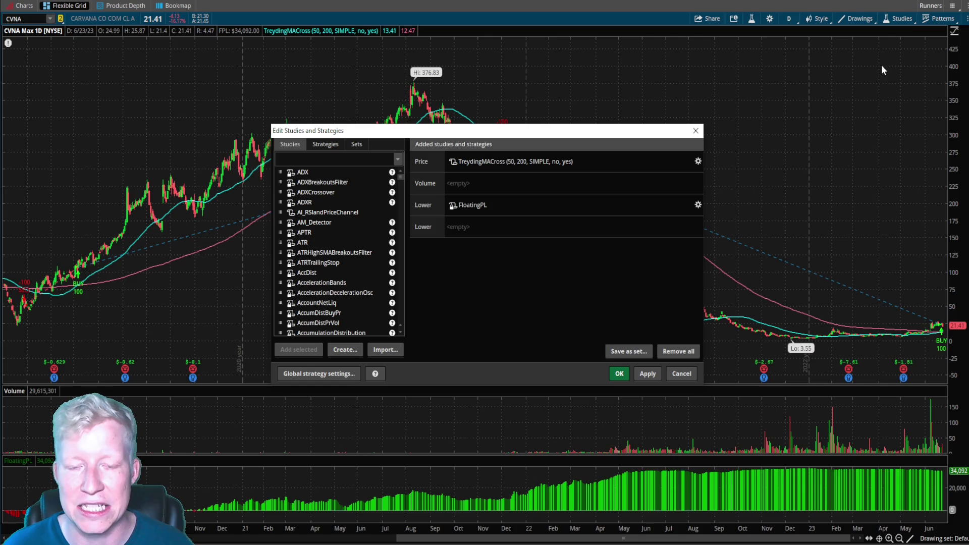
left_click(698, 162)
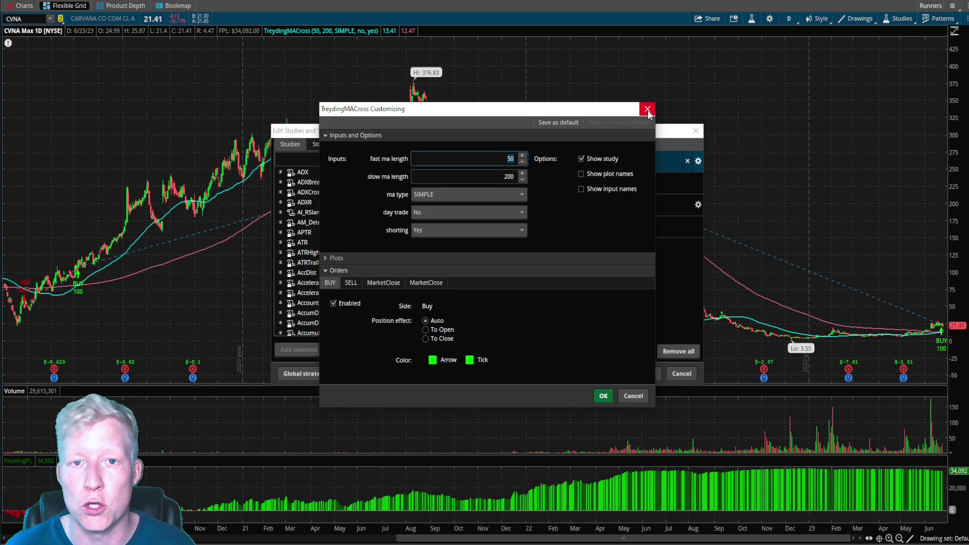
key("Escape")
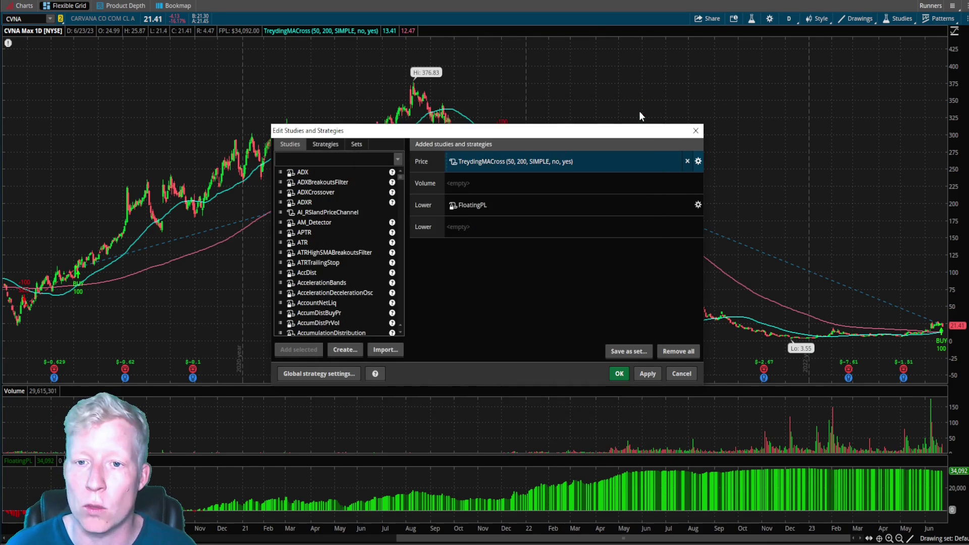
left_click(694, 130)
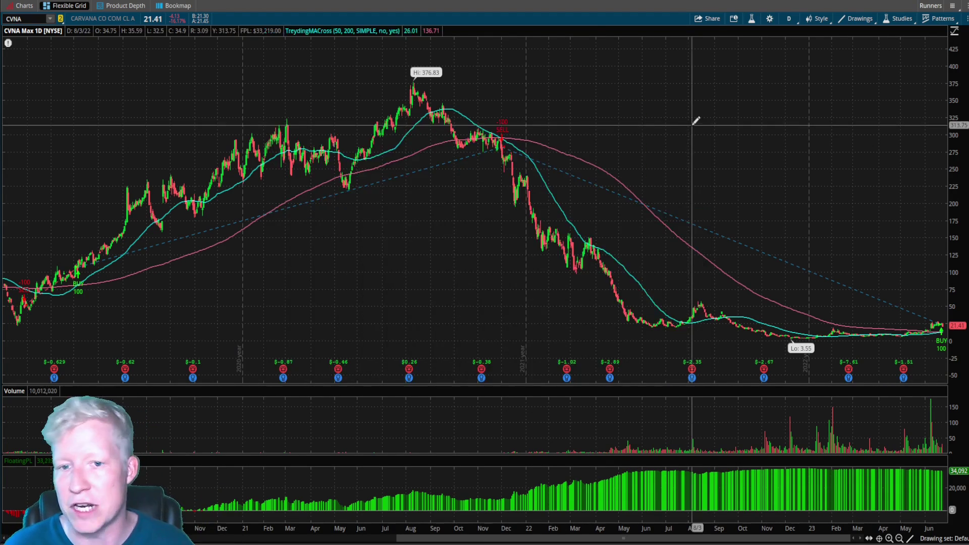